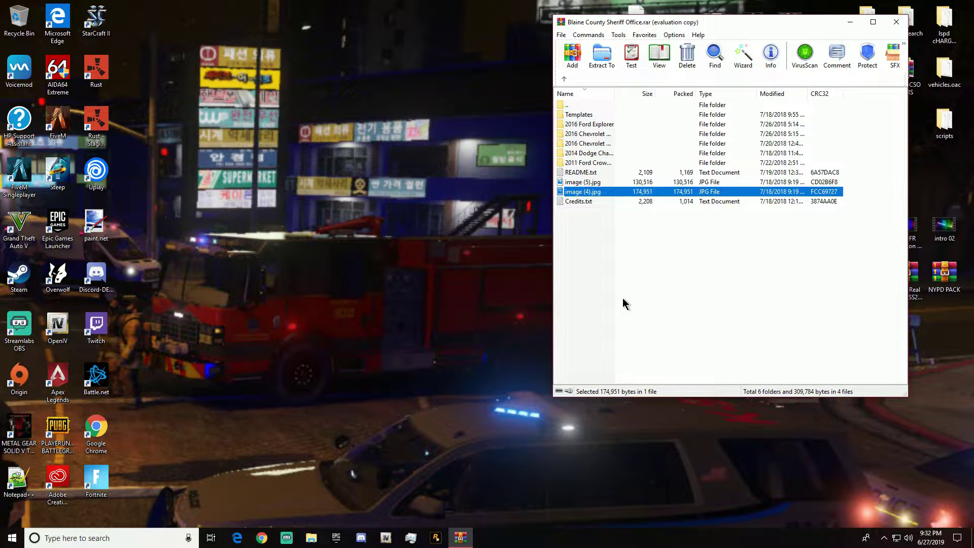
Step: Open the 2016 Ford Explorer folder in the WinRAR archive and launch OpenIV from the taskbar
click(609, 264)
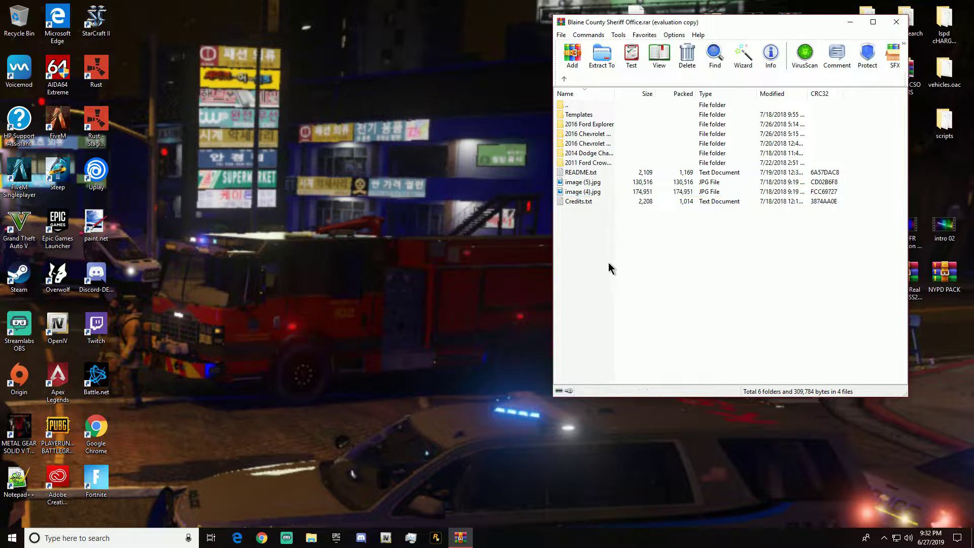
double_click(597, 126)
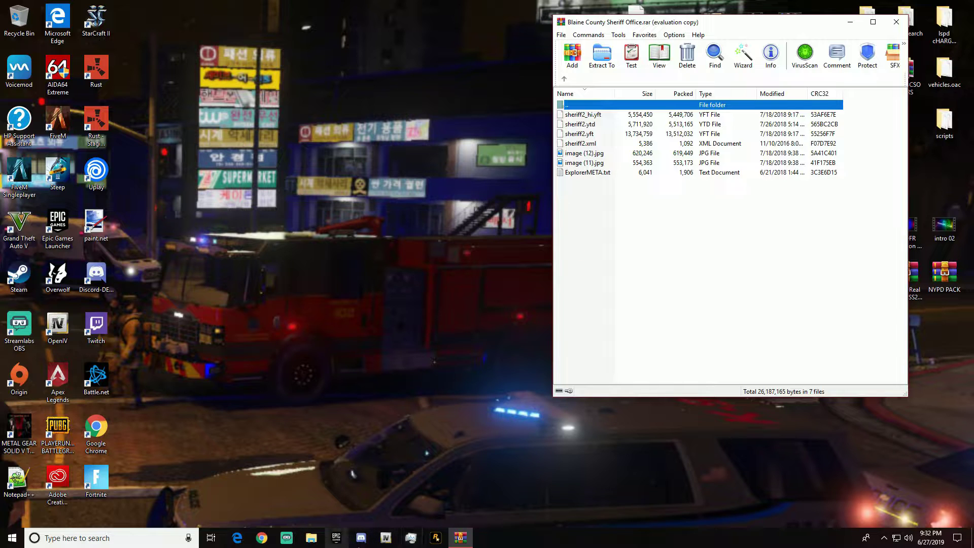
right_click(386, 538)
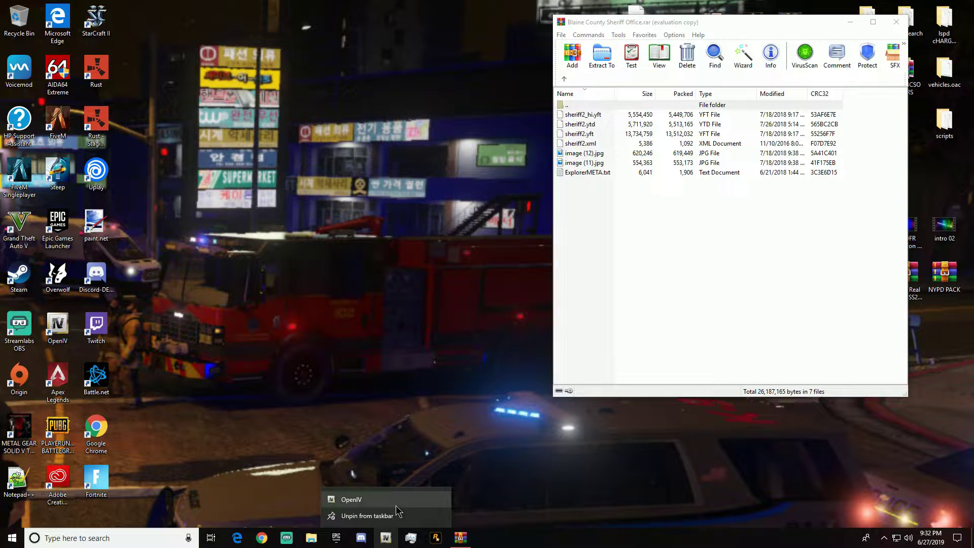
click(402, 218)
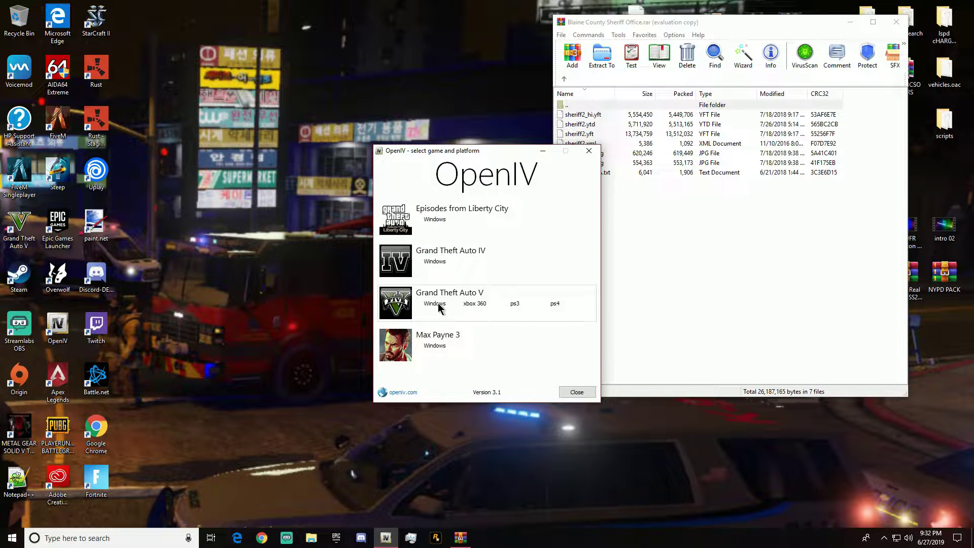
Step: Choose Grand Theft Auto V for Windows in OpenIV's launcher and minimize WinRAR
click(439, 304)
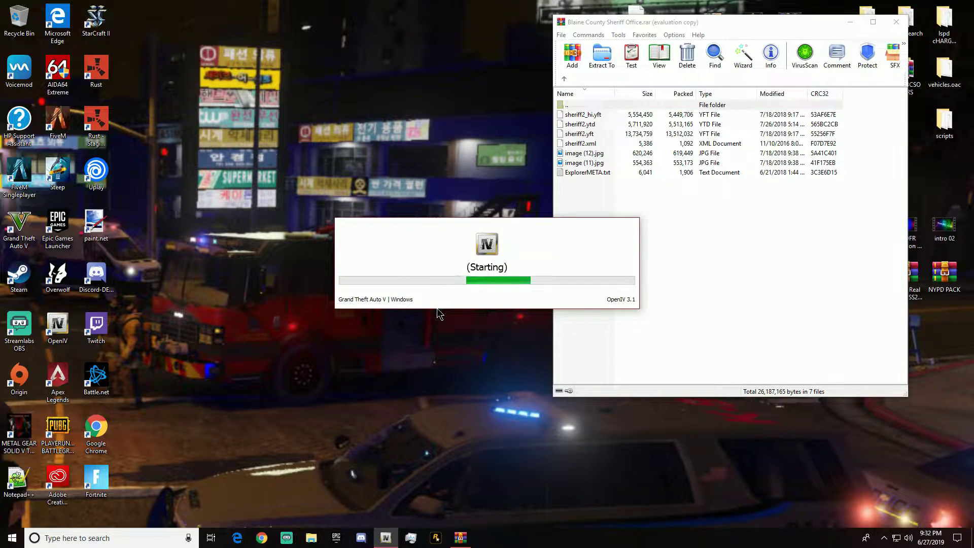
click(859, 23)
click(859, 23)
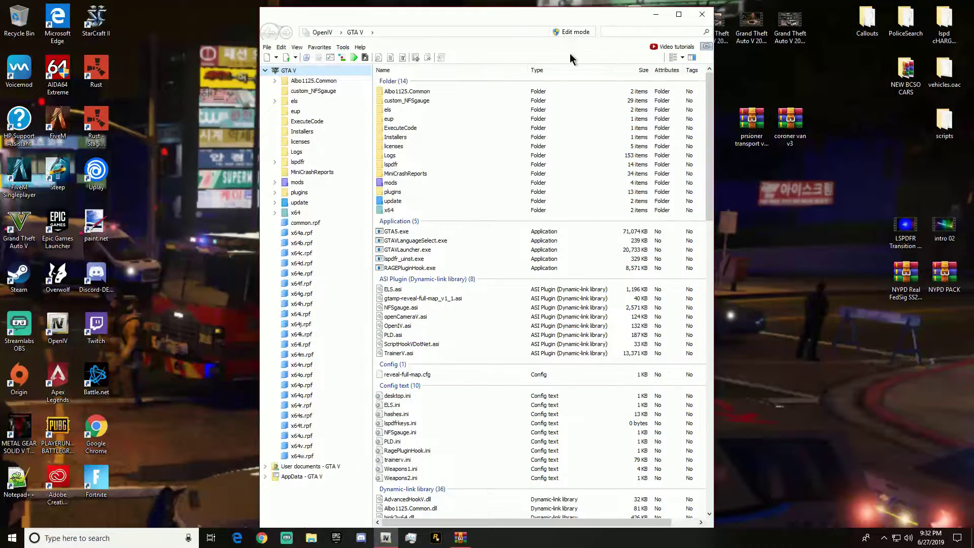
Step: Browse to mods\update\update.rpf\common\data\levels\gta5 in OpenIV
double_click(396, 187)
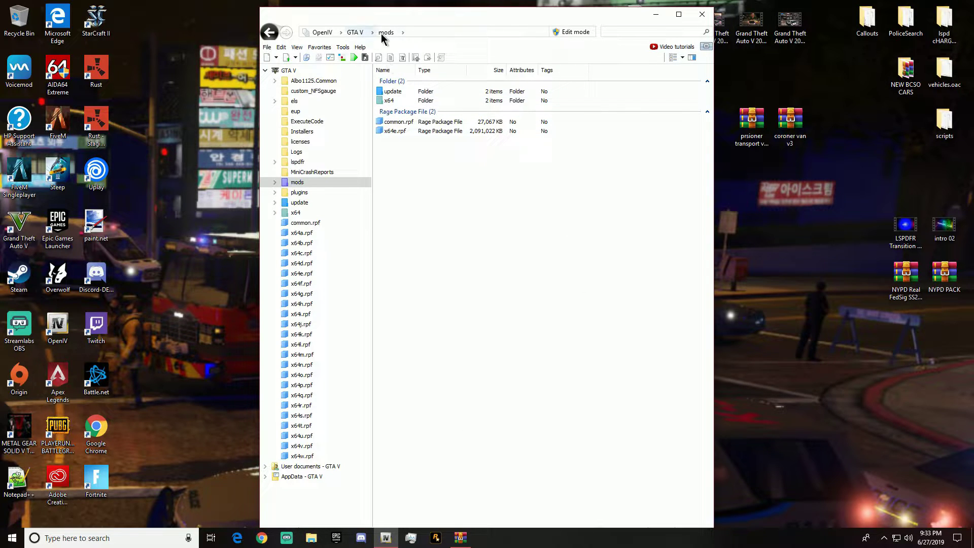
click(355, 31)
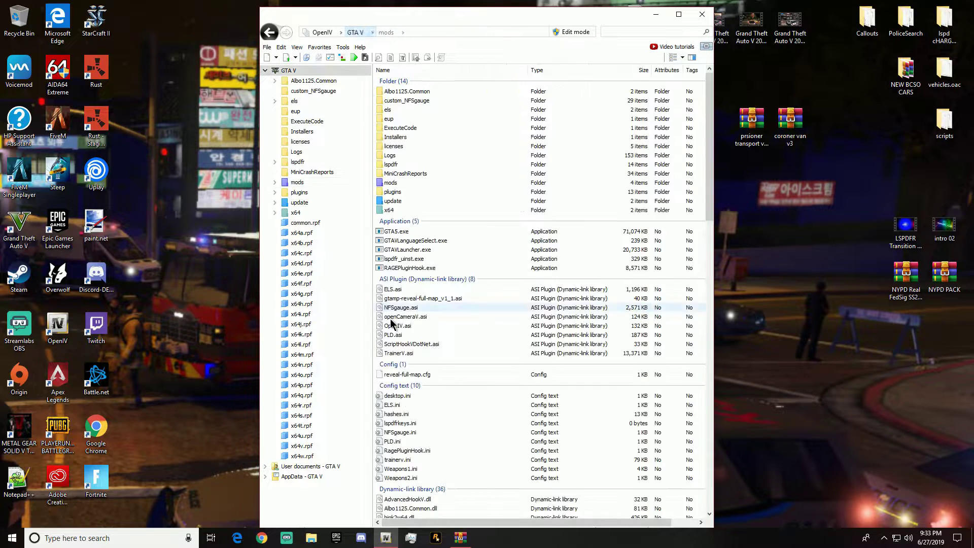
double_click(448, 184)
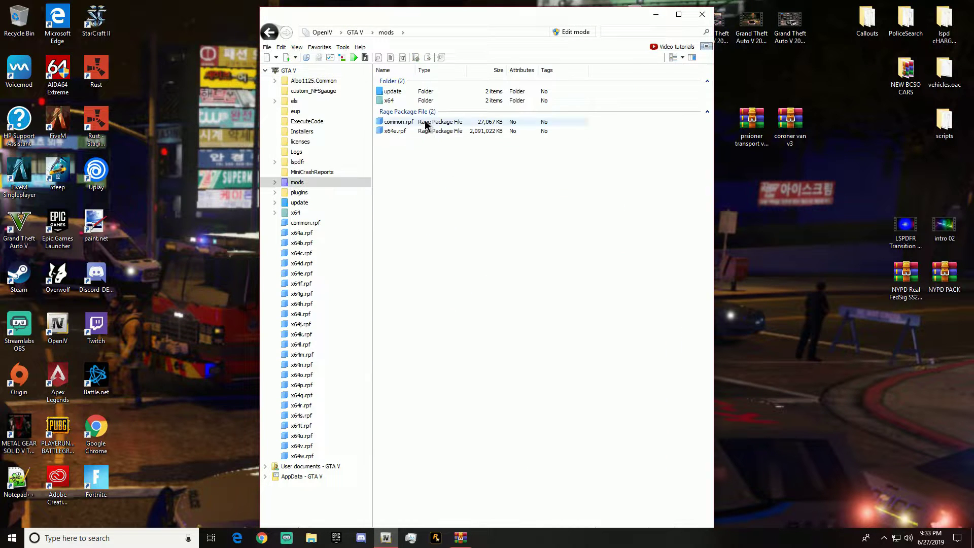
double_click(424, 93)
double_click(419, 112)
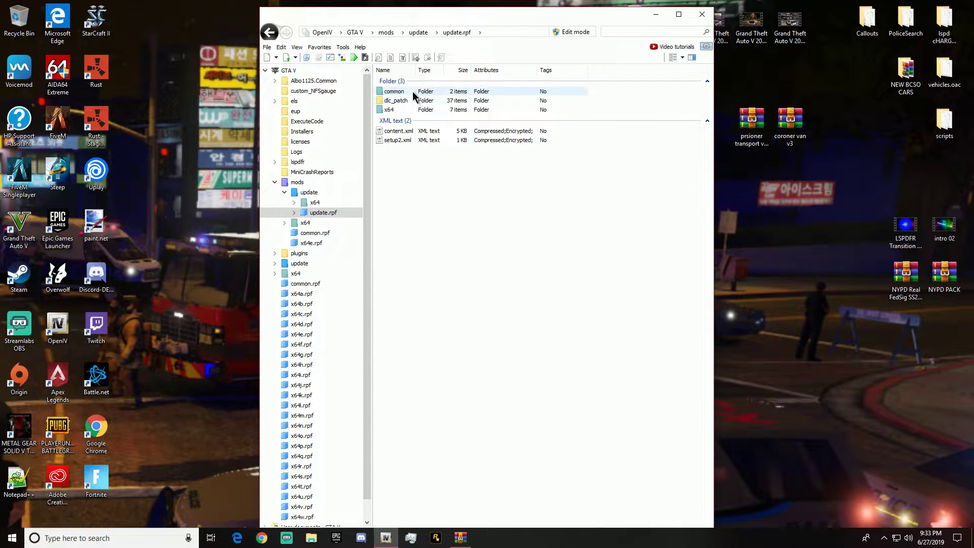
double_click(413, 93)
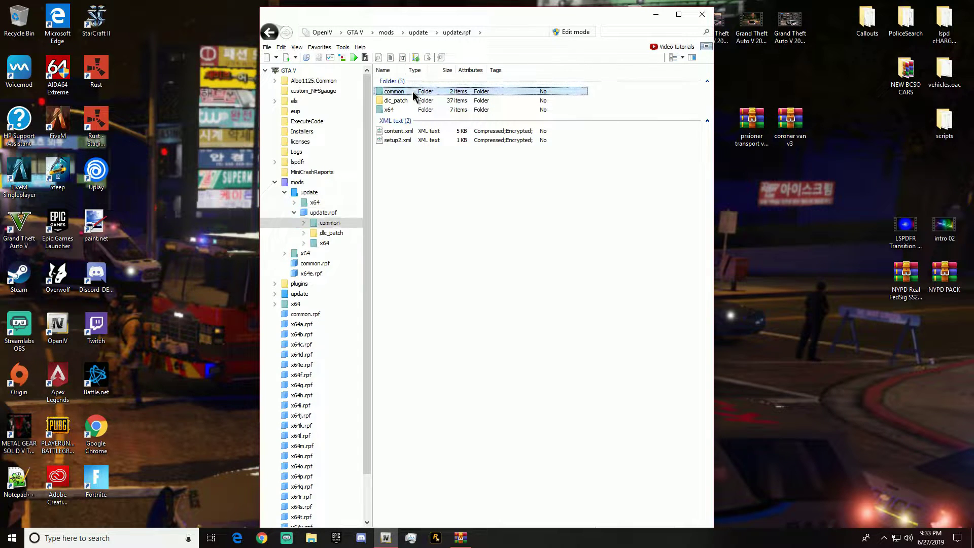
double_click(414, 92)
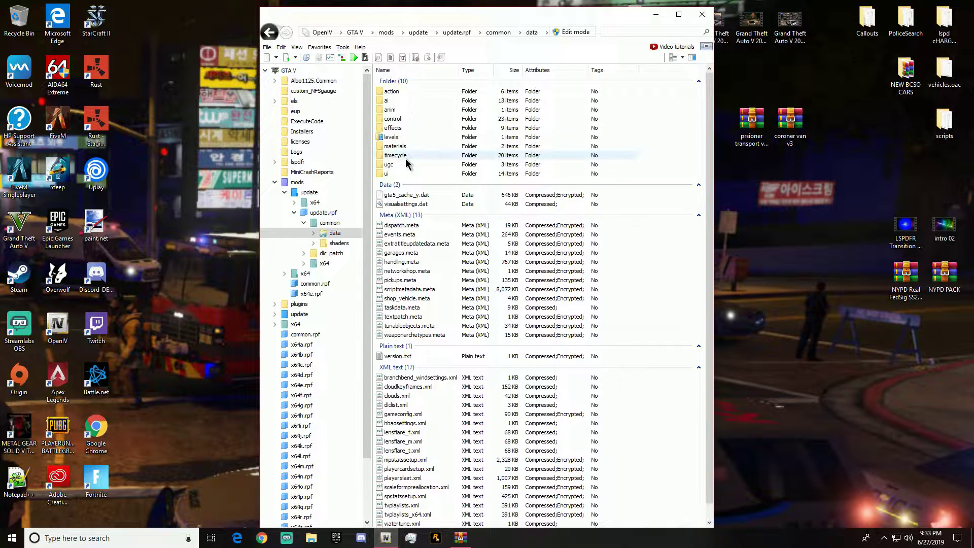
double_click(407, 140)
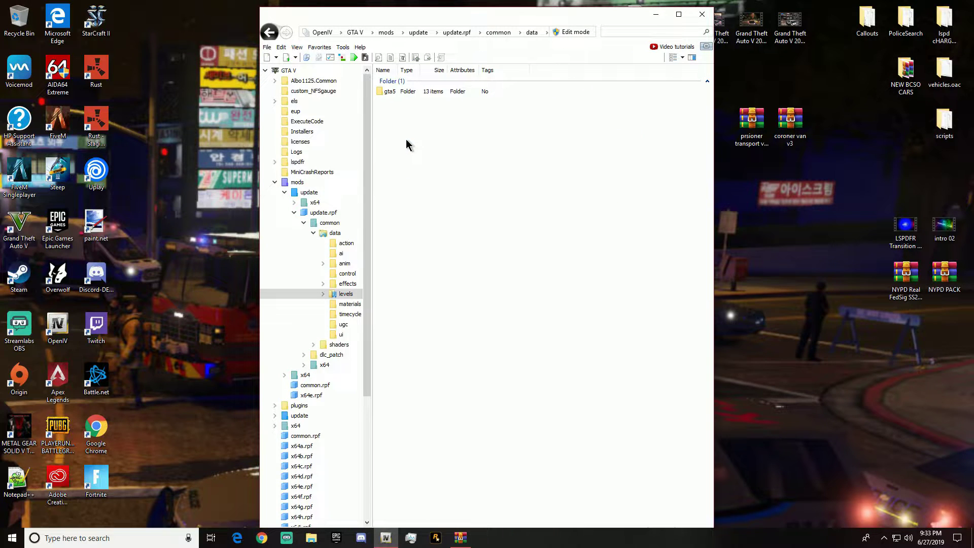
double_click(410, 92)
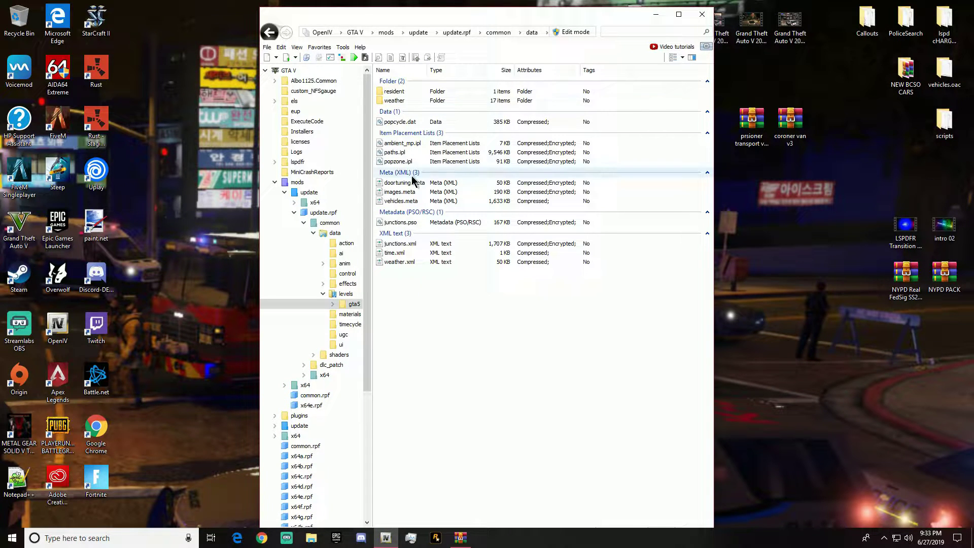
Step: View the contents of vehicles.meta, then close the text viewer
click(412, 203)
double_click(412, 202)
scroll(670, 341, down, 6)
scroll(660, 305, up, 6)
click(699, 19)
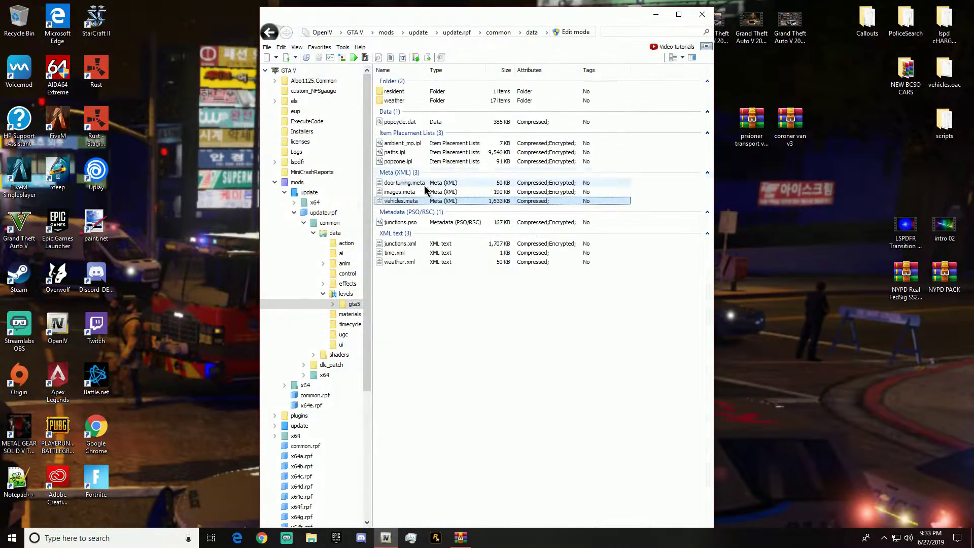
Step: Extract vehicles.meta from the gta5 folder to the Desktop and shift the OpenIV window left
right_click(409, 203)
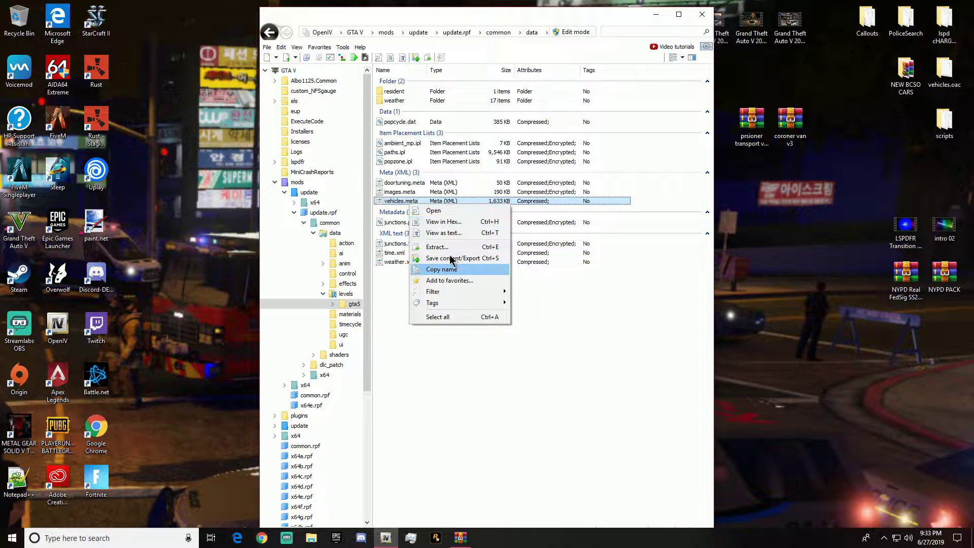
right_click(402, 204)
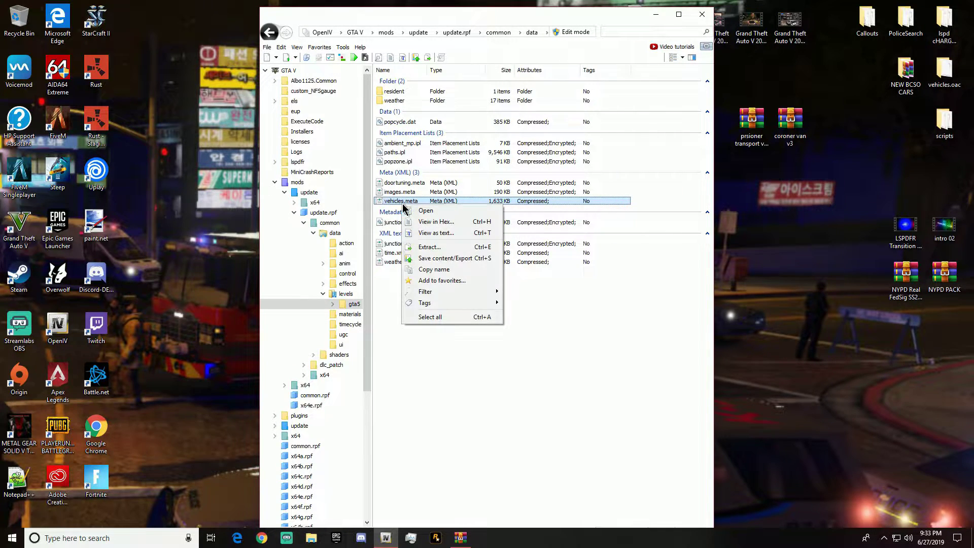
click(445, 251)
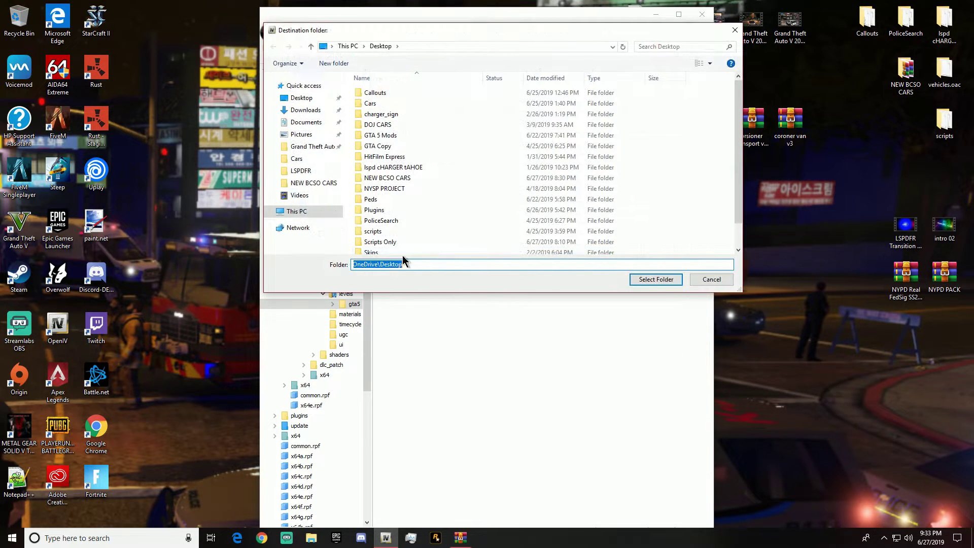
click(315, 101)
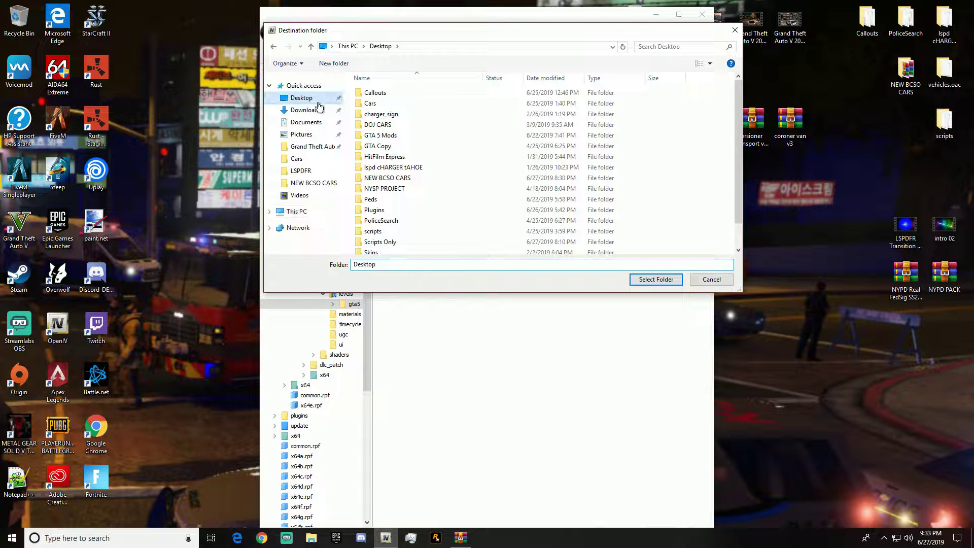
click(675, 280)
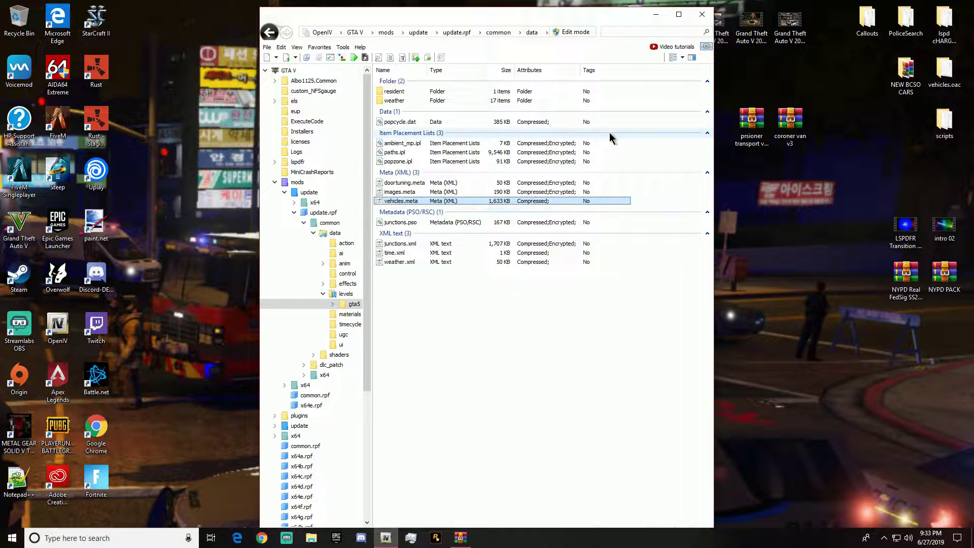
drag(490, 15, 296, 8)
Step: Turn on OpenIV's Edit mode, accepting the warning
click(377, 29)
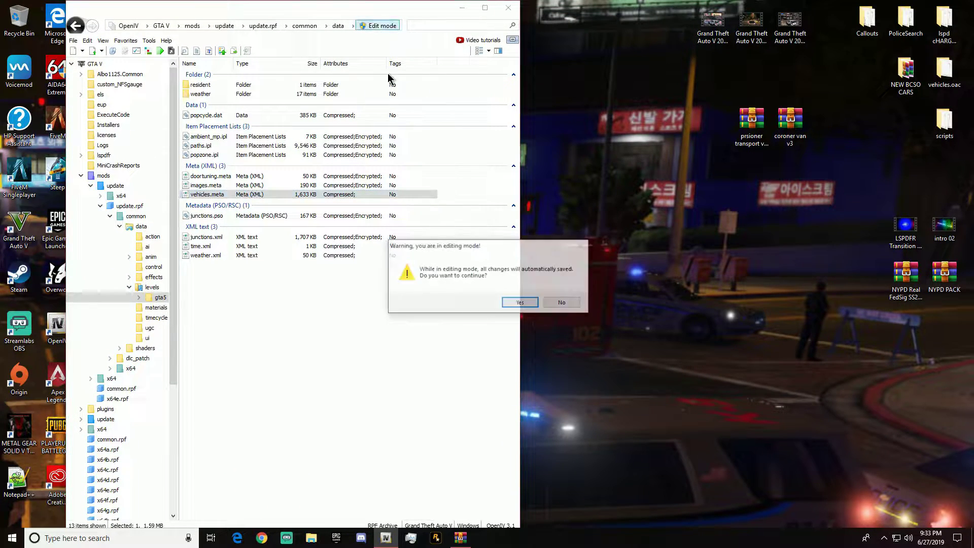
click(513, 304)
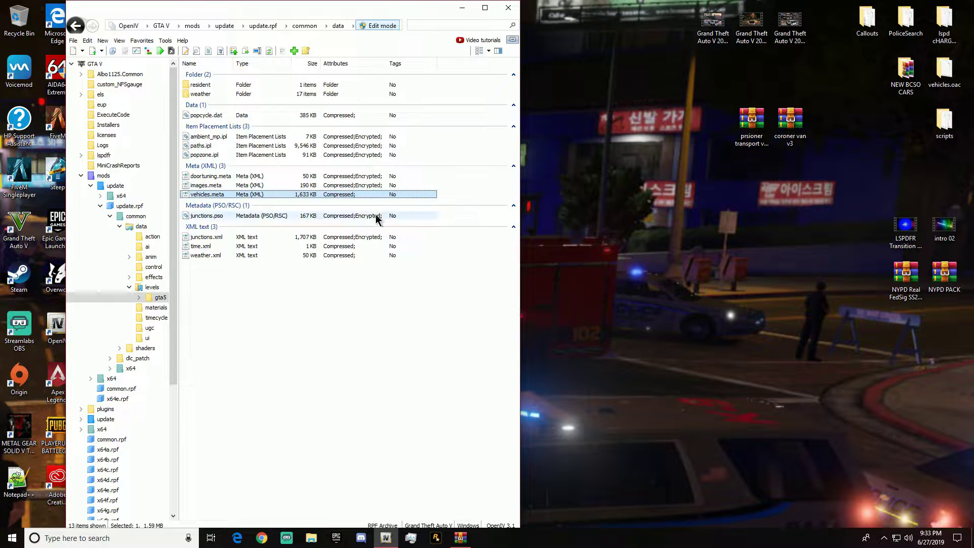
drag(315, 16, 503, 60)
Step: Extract vehicles.meta to the Desktop a second time
right_click(406, 240)
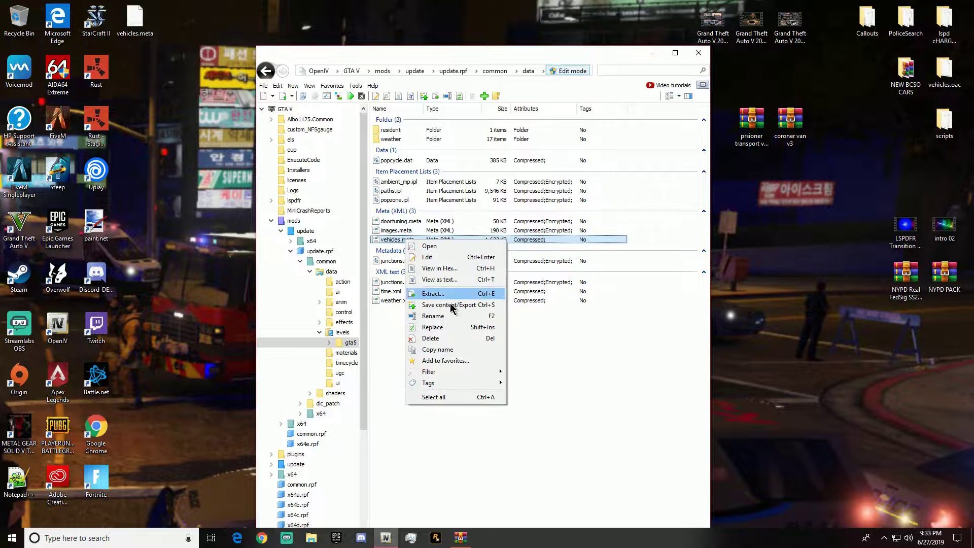
click(451, 297)
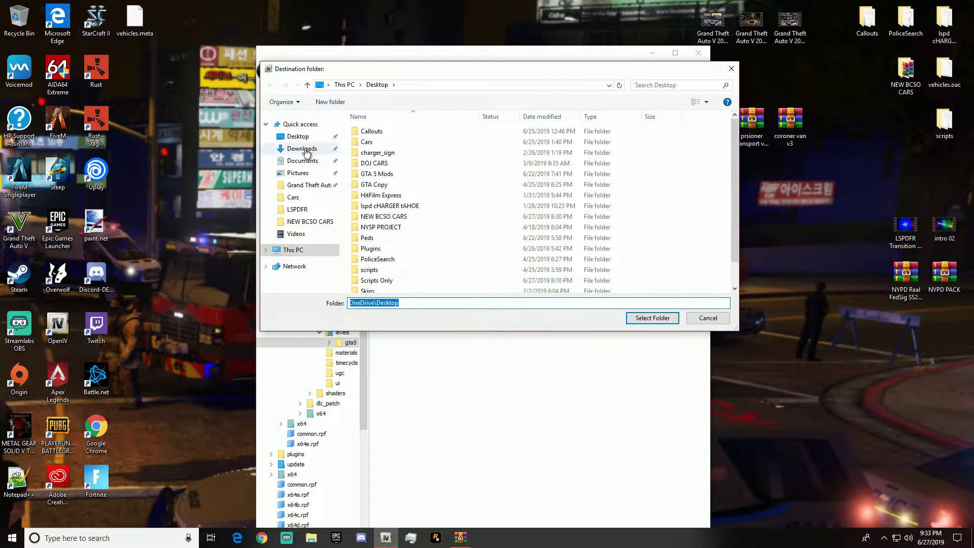
click(307, 141)
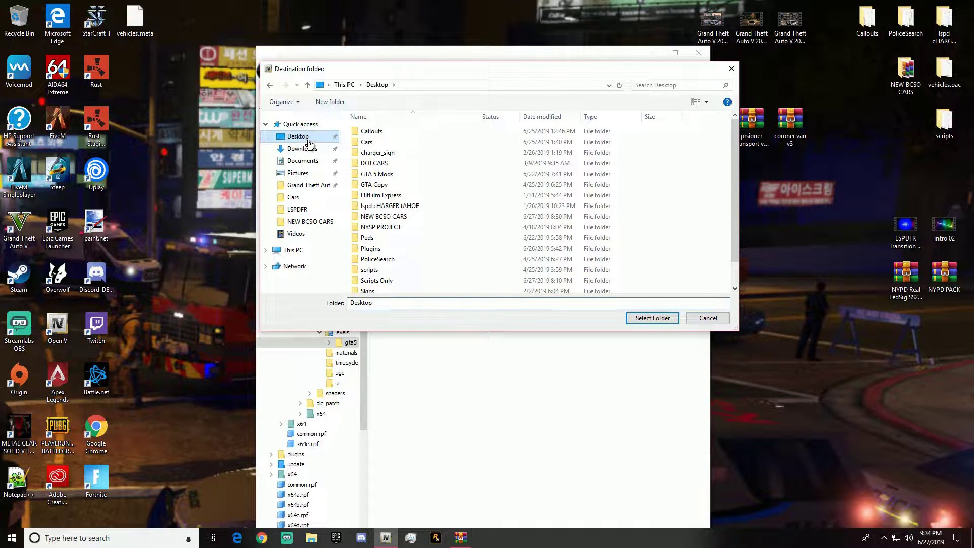
click(652, 318)
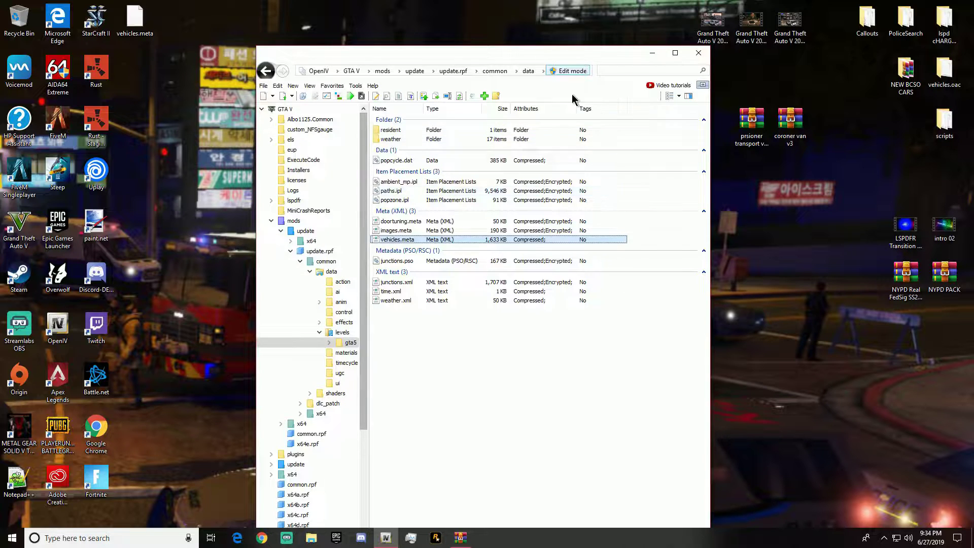
drag(492, 64, 479, 26)
Step: Move the extracted vehicles.meta icon to the right side of the desktop
click(139, 38)
right_click(140, 38)
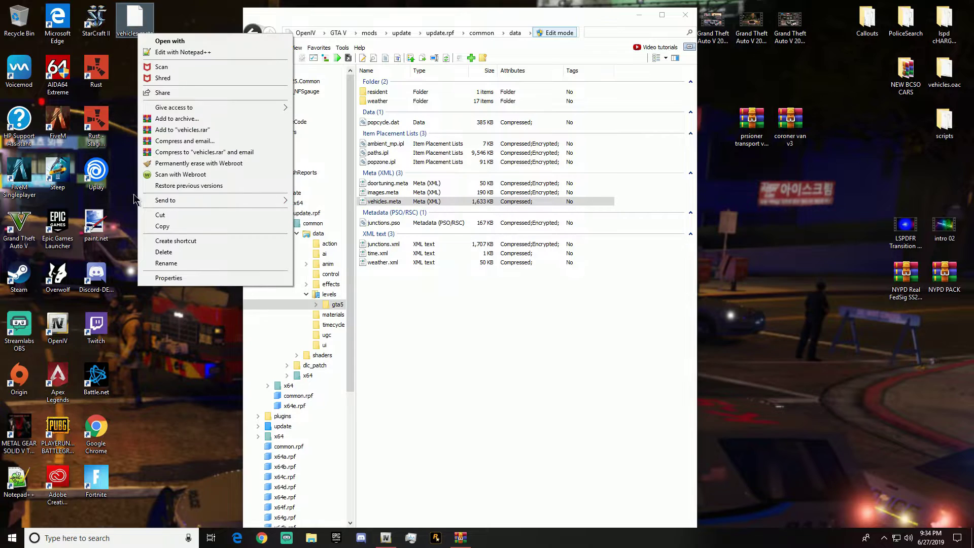
click(148, 359)
drag(136, 23, 791, 224)
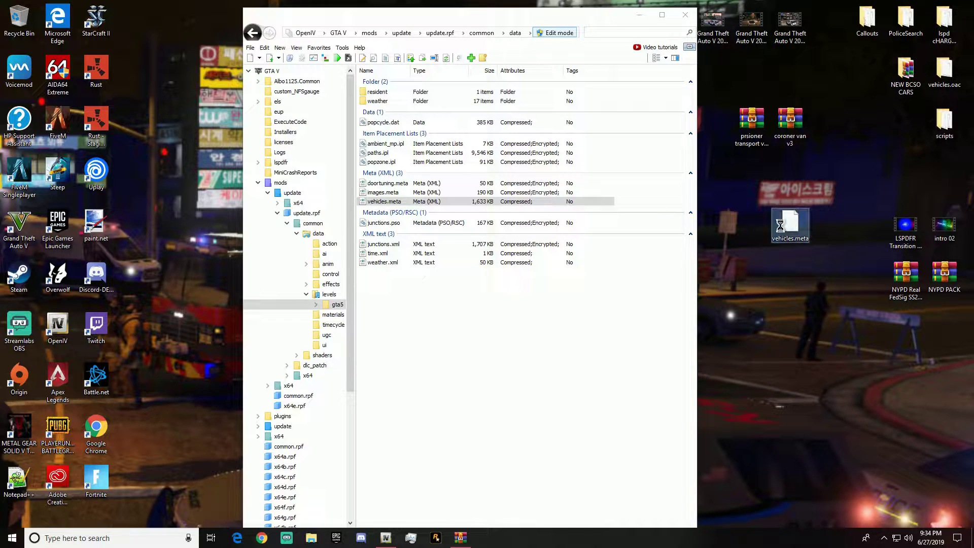
Step: Open the desktop vehicles.meta with Edit with Notepad++
right_click(781, 226)
click(816, 234)
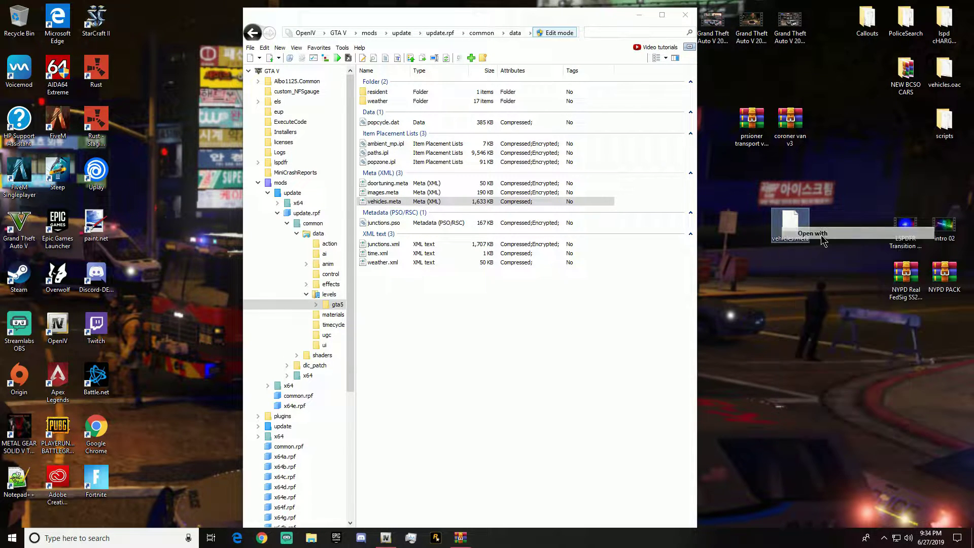
click(805, 369)
right_click(793, 242)
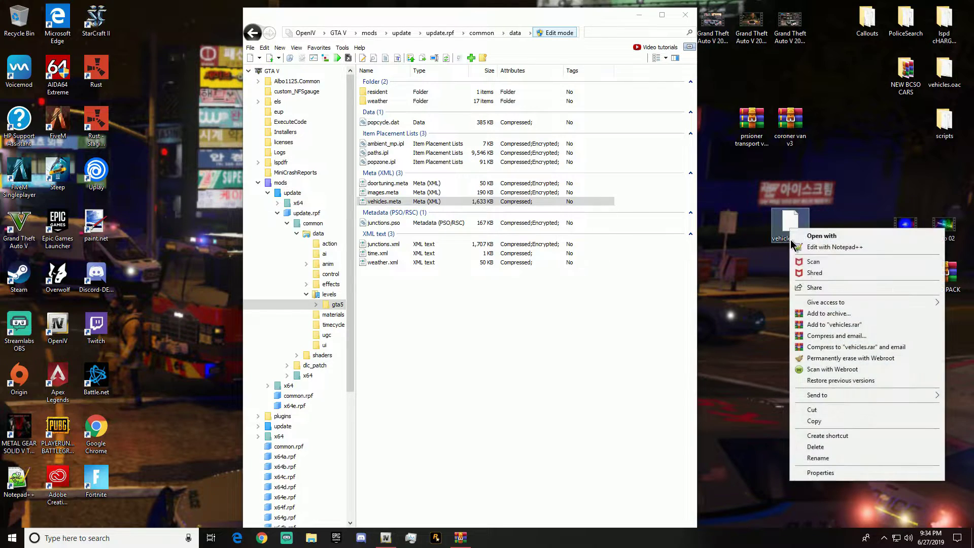
click(823, 252)
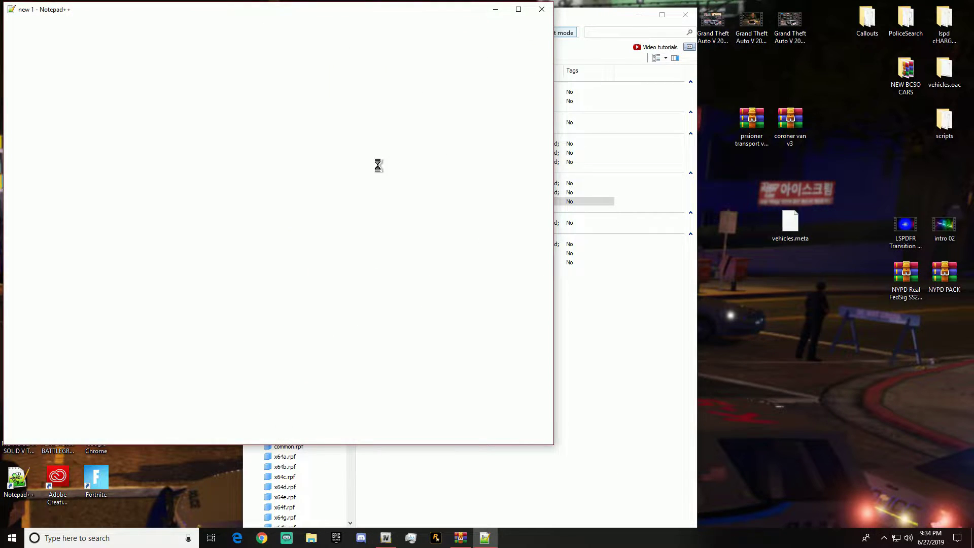
Step: Close Notepad++ and reopen the desktop vehicles.meta in it, starting from the first line
scroll(250, 188, up, 15)
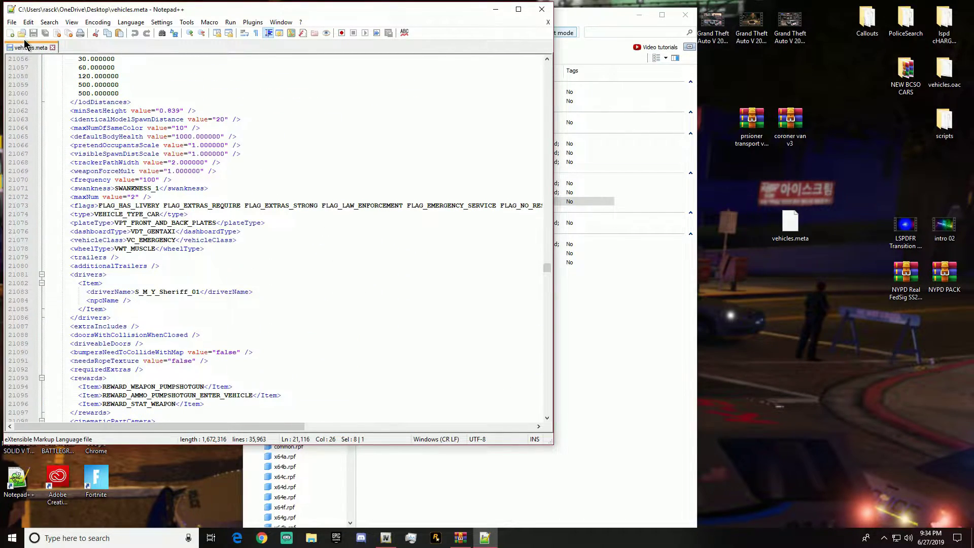
click(52, 48)
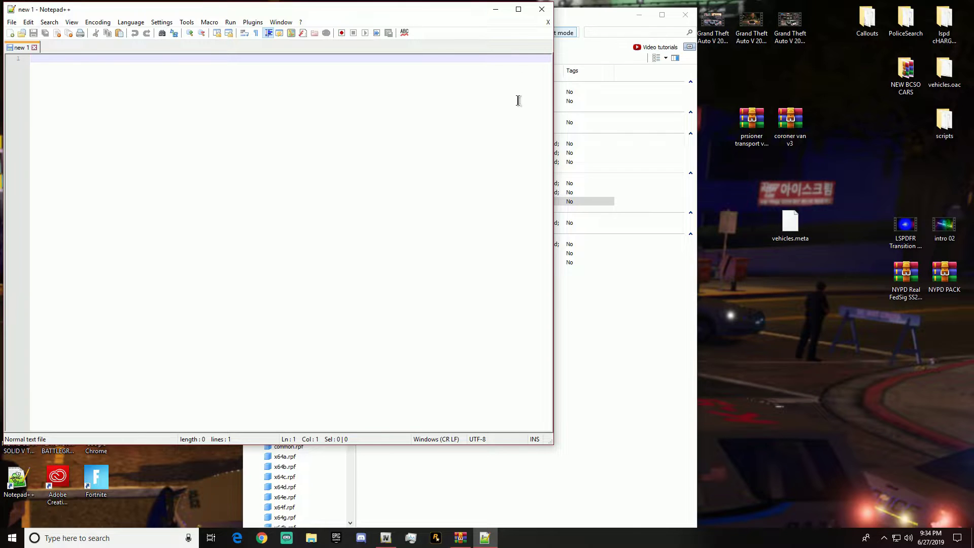
click(542, 9)
right_click(787, 236)
click(829, 254)
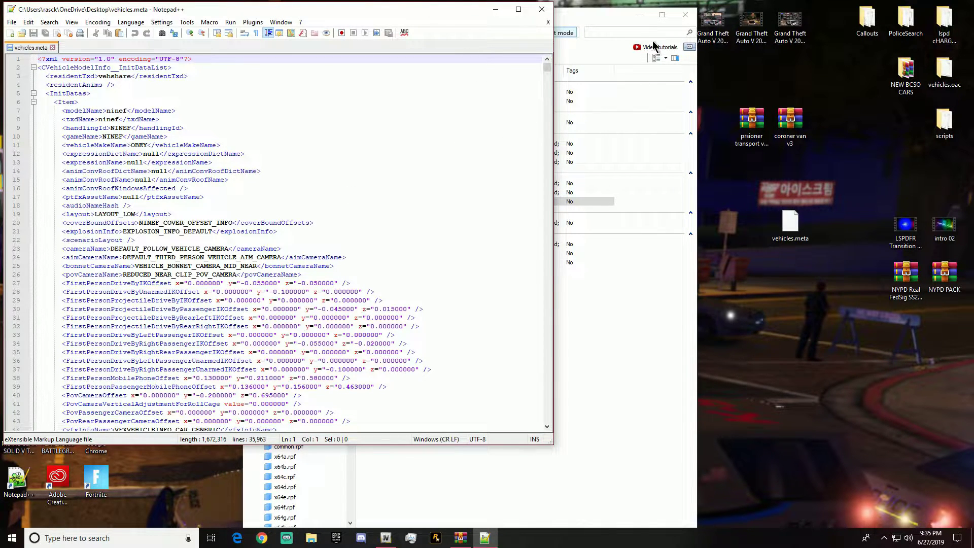
Step: Move the OpenIV window aside and minimize it
click(607, 20)
drag(485, 19, 516, 40)
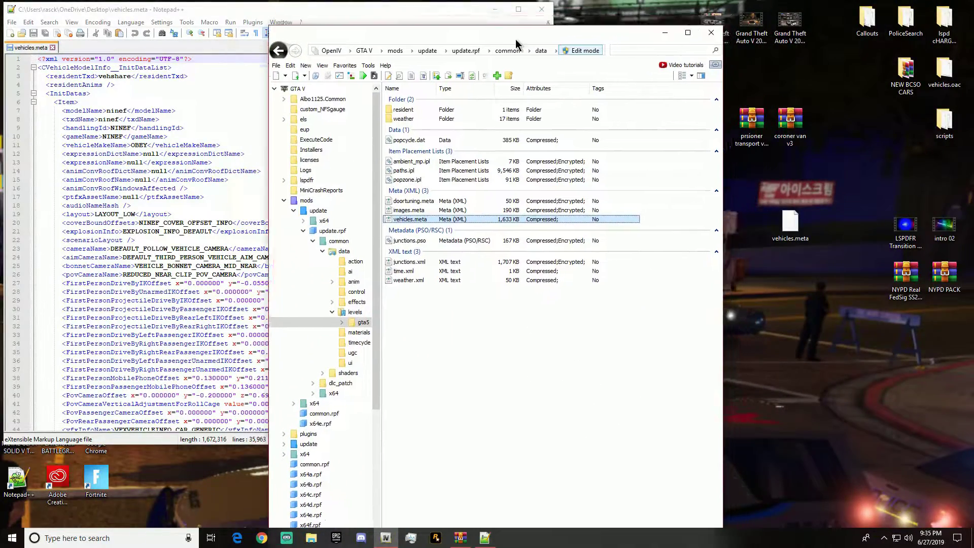
click(665, 33)
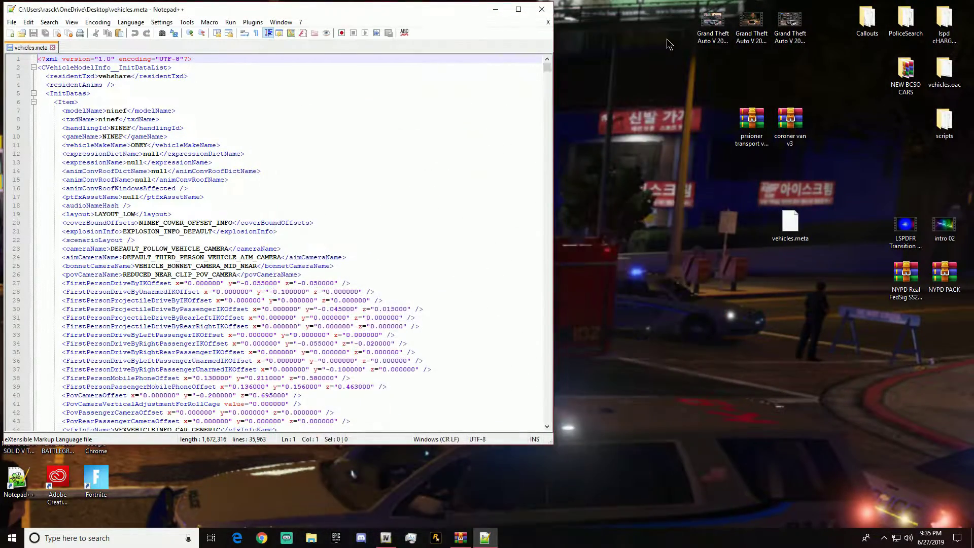
Step: Tidy the desktop icons and open the 2016 Ford Explorer folder in Blaine County Sheriff Office.rar
drag(790, 222, 641, 31)
drag(727, 110, 939, 381)
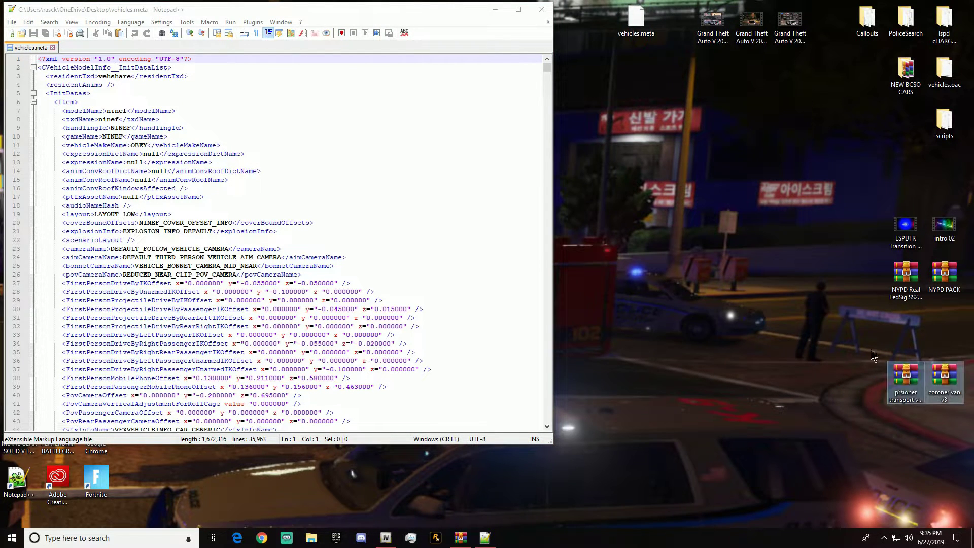
click(460, 538)
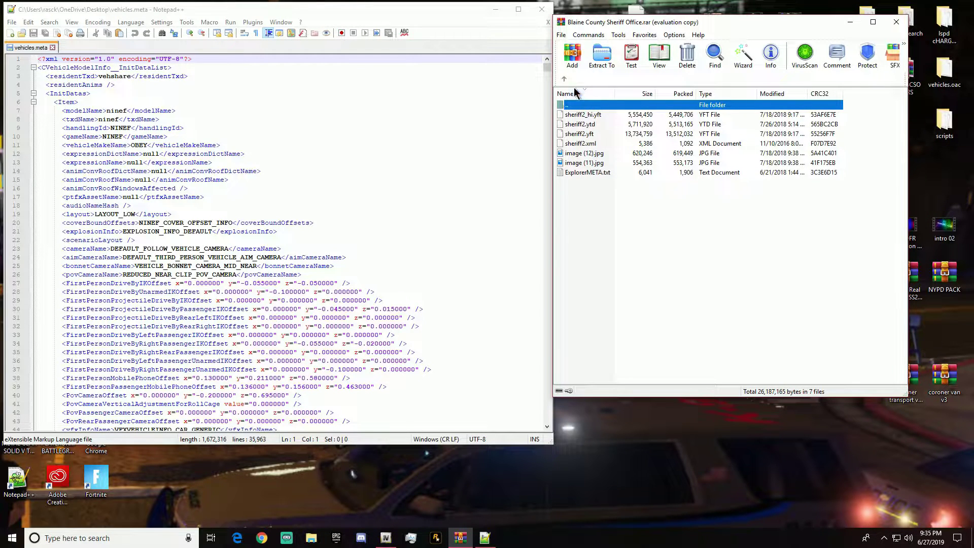
double_click(568, 104)
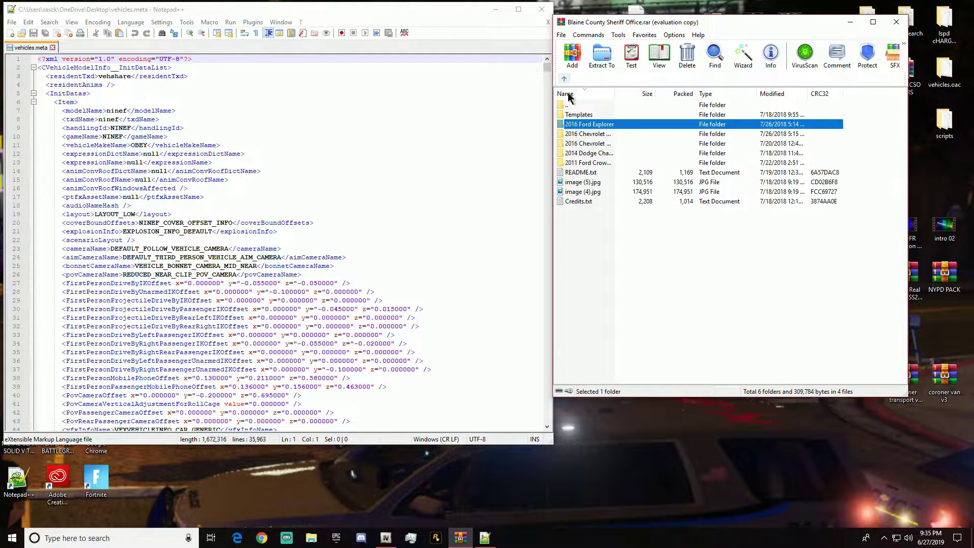
double_click(589, 144)
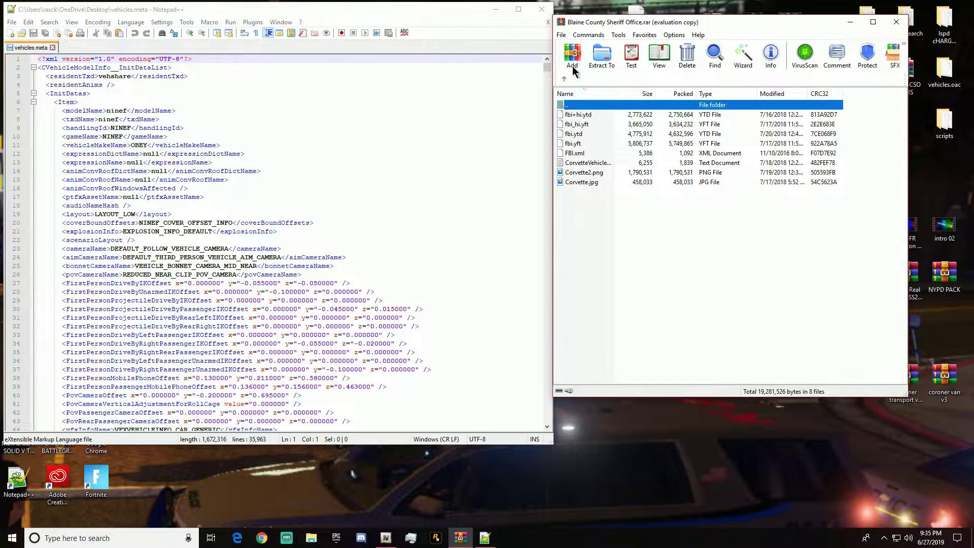
click(564, 79)
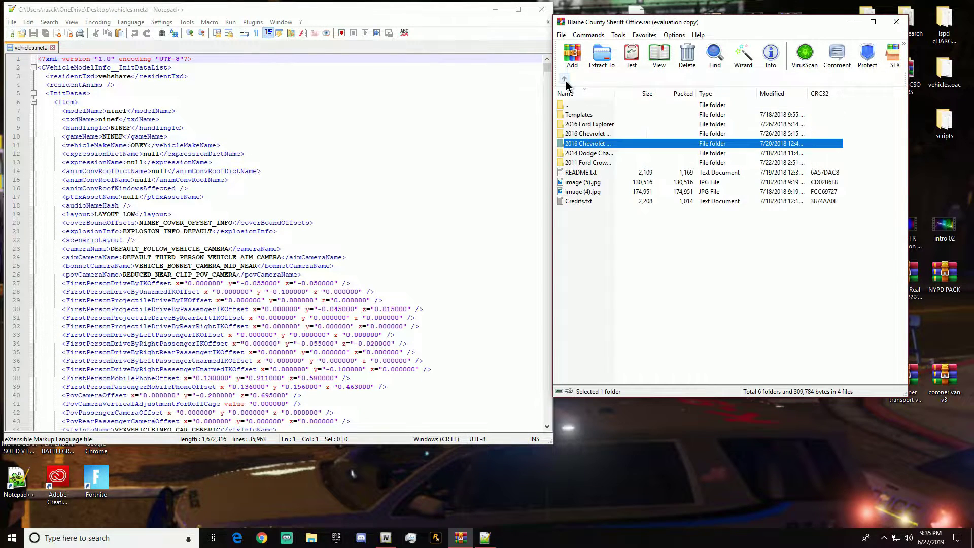
double_click(608, 127)
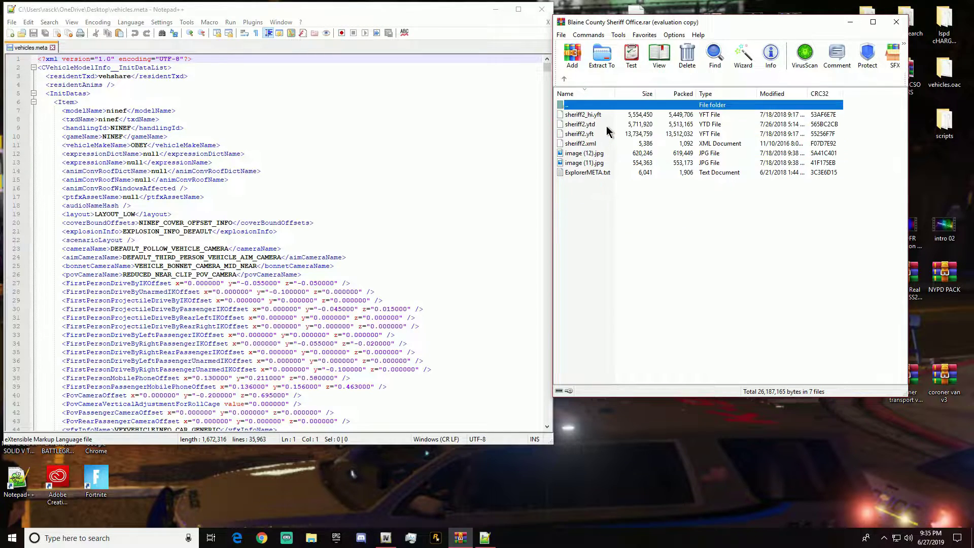
Step: Copy the sheriff2 <Item> block from ExplorerMETA.txt, then close the text file
double_click(601, 175)
drag(415, 98, 491, 22)
scroll(403, 101, down, 1)
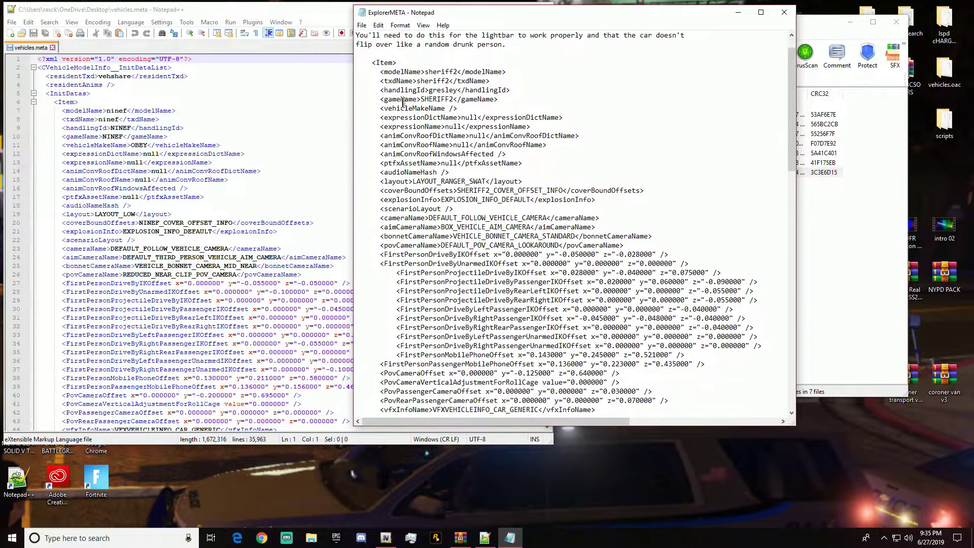
drag(367, 68, 718, 483)
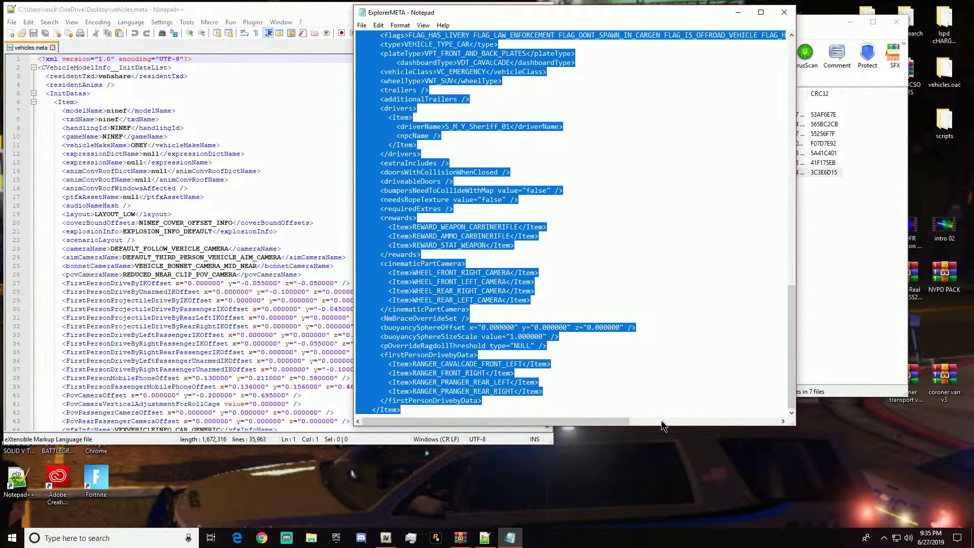
right_click(412, 197)
click(484, 229)
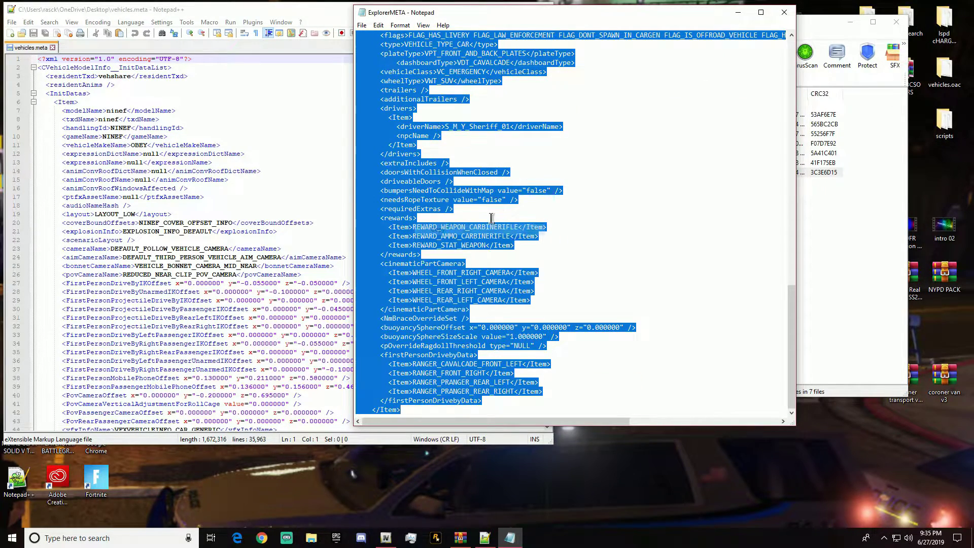
click(784, 12)
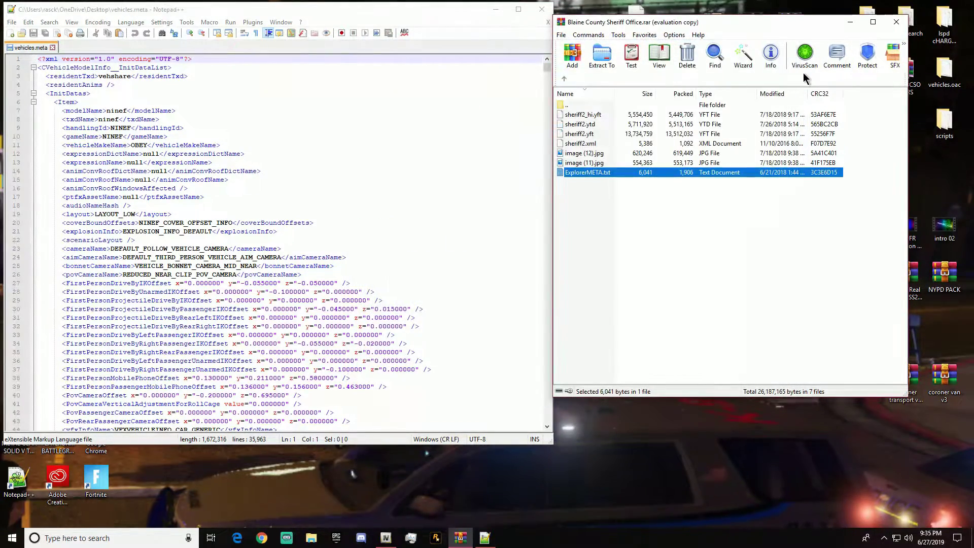
Step: Find sheriff2 at line 21116 in vehicles.meta and select its Item block, lines 21115–21360
click(850, 22)
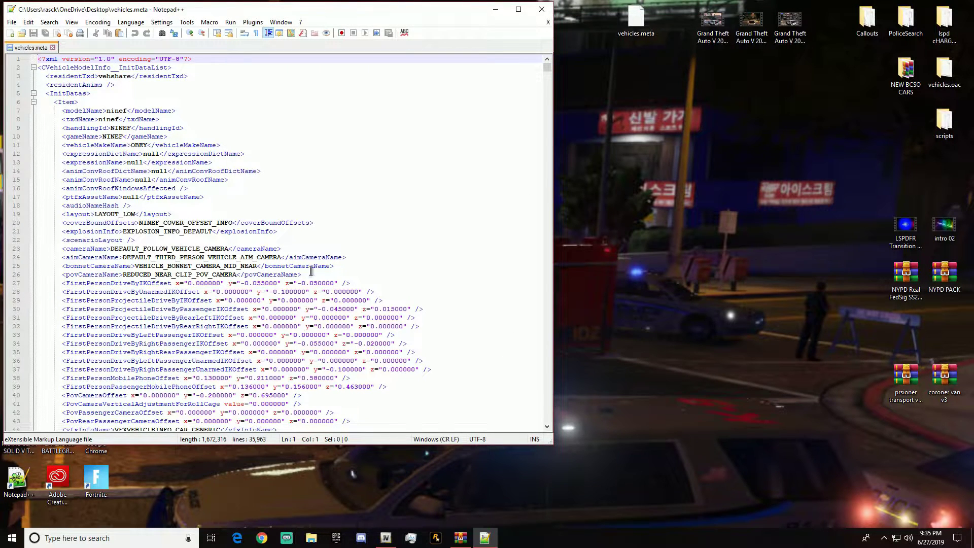
click(49, 22)
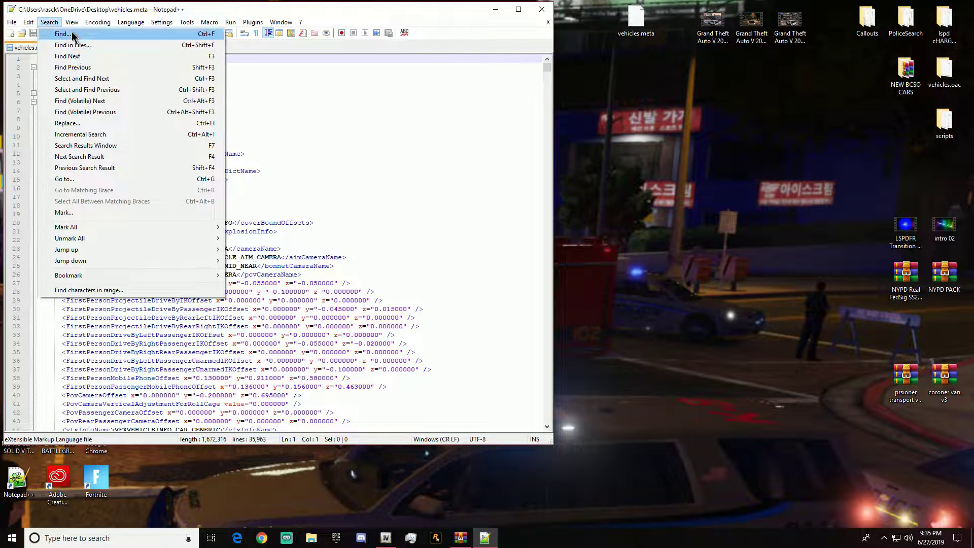
click(50, 22)
click(97, 21)
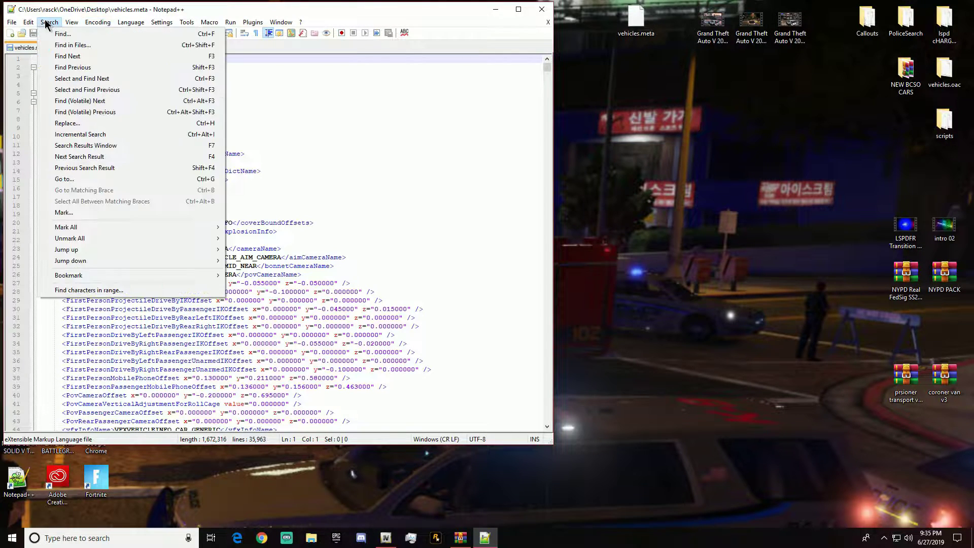
click(64, 35)
double_click(230, 184)
click(230, 182)
drag(248, 190, 198, 184)
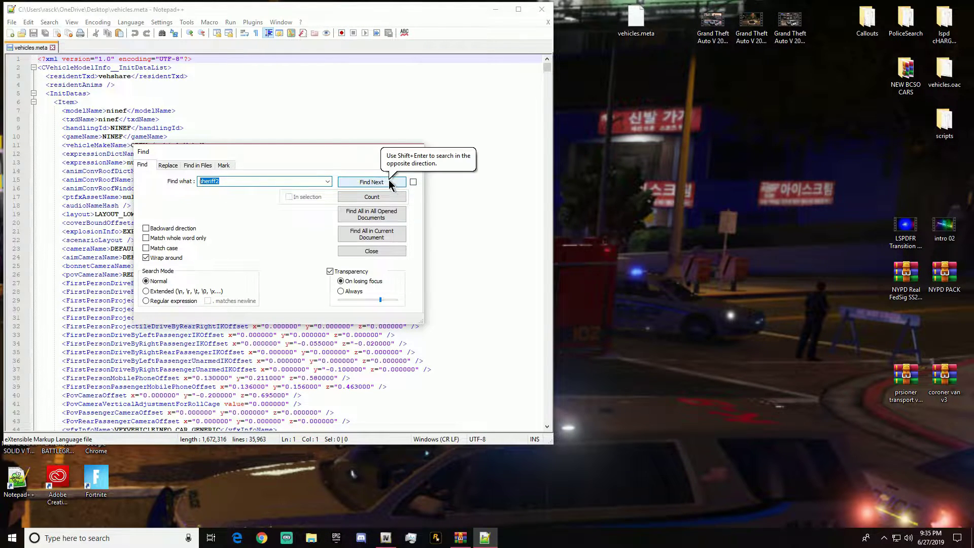
click(376, 183)
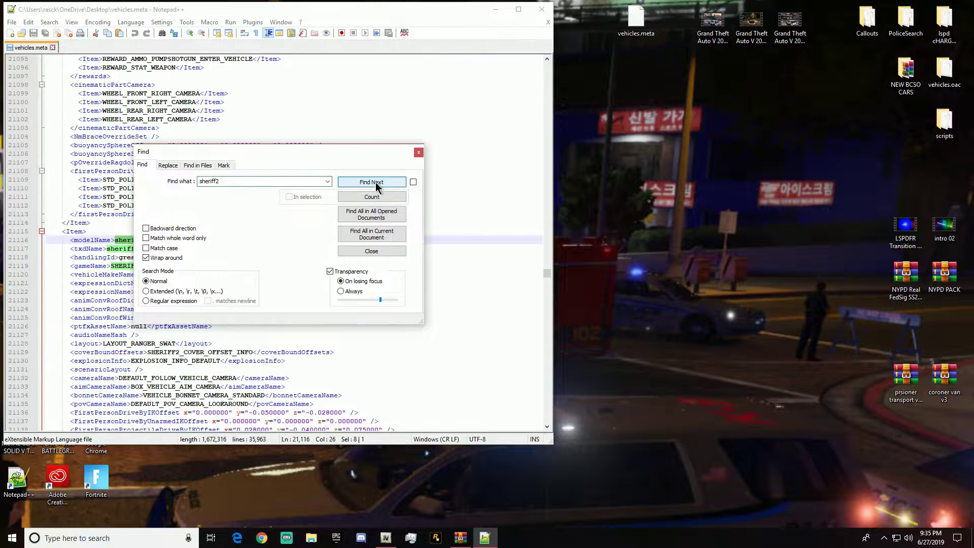
click(419, 153)
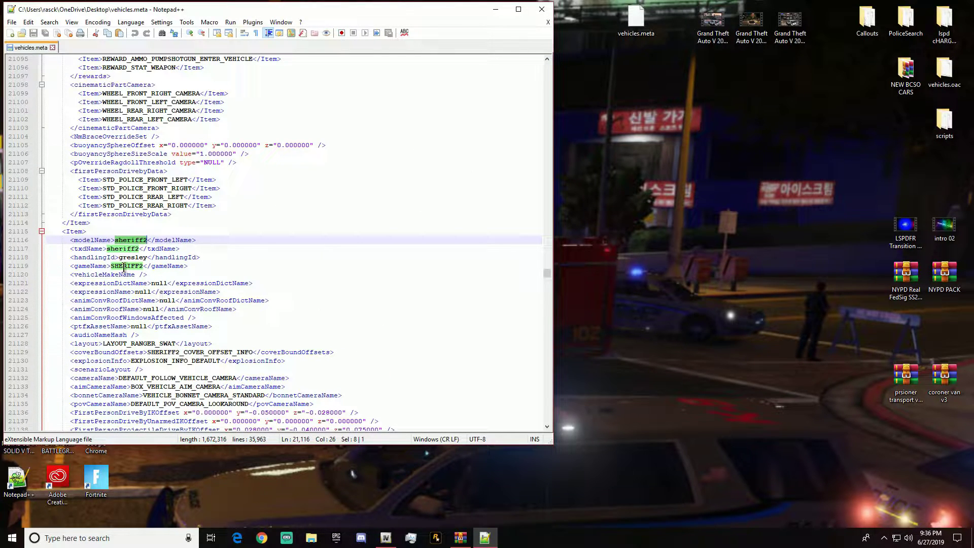
drag(63, 233, 286, 361)
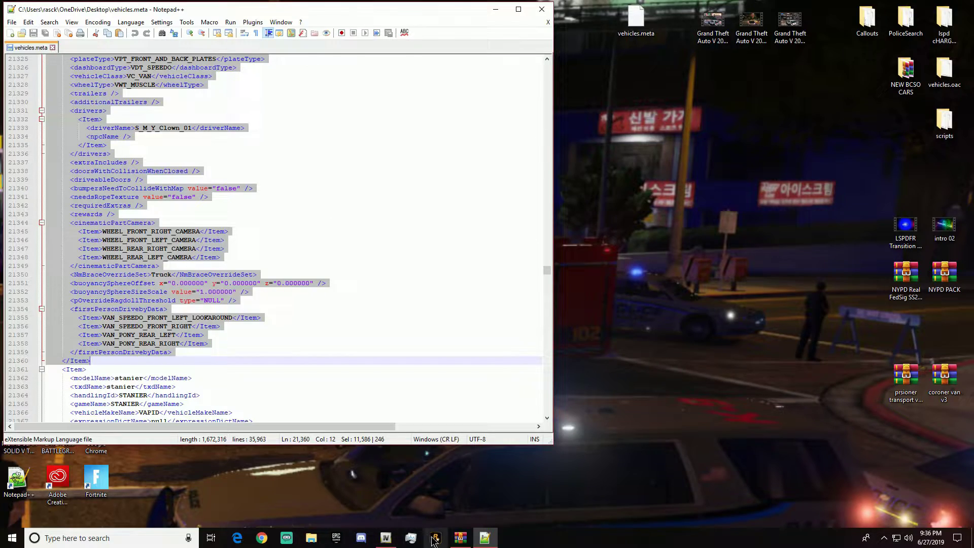
Step: Place the ExplorerMETA Notepad window beside Notepad++ and scroll to the block's closing </Item>
click(460, 538)
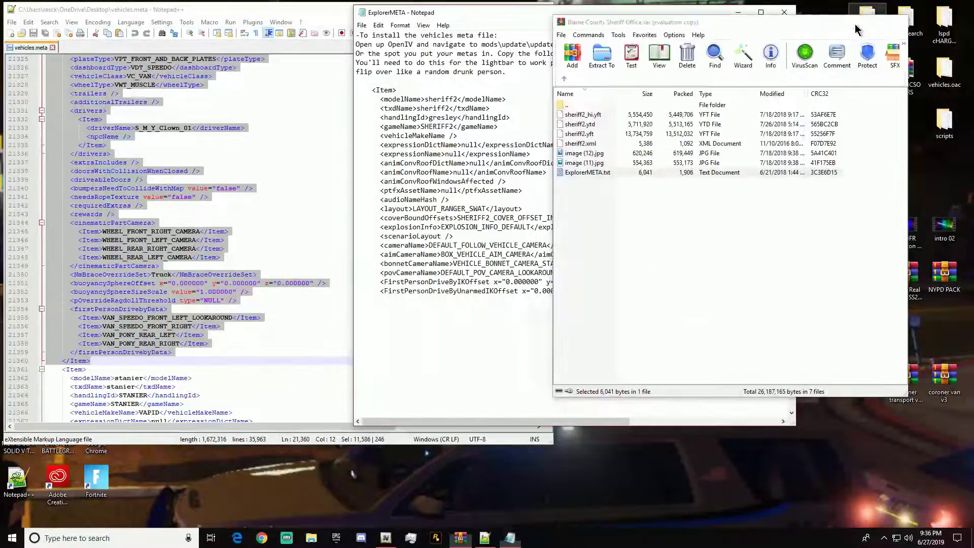
drag(609, 13, 719, 10)
scroll(744, 110, down, 11)
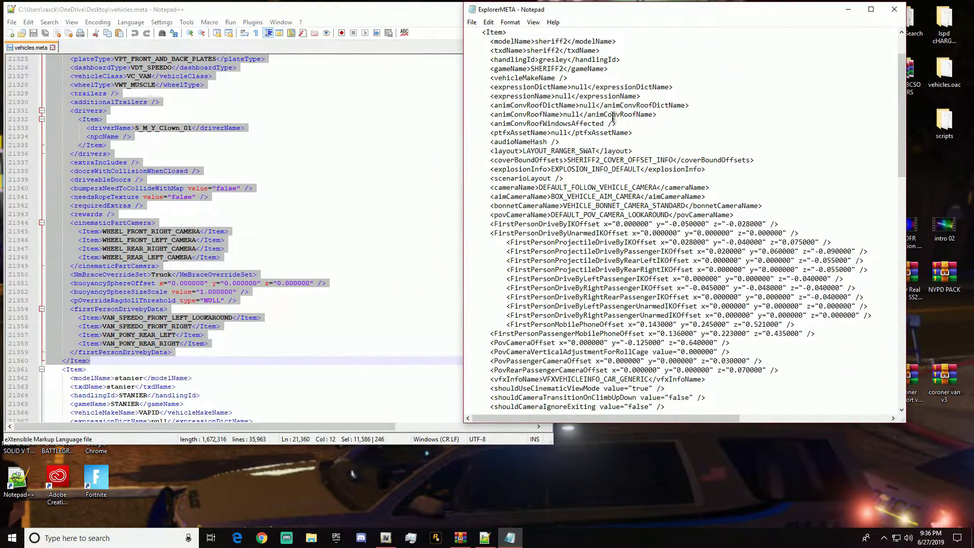
scroll(647, 267, down, 15)
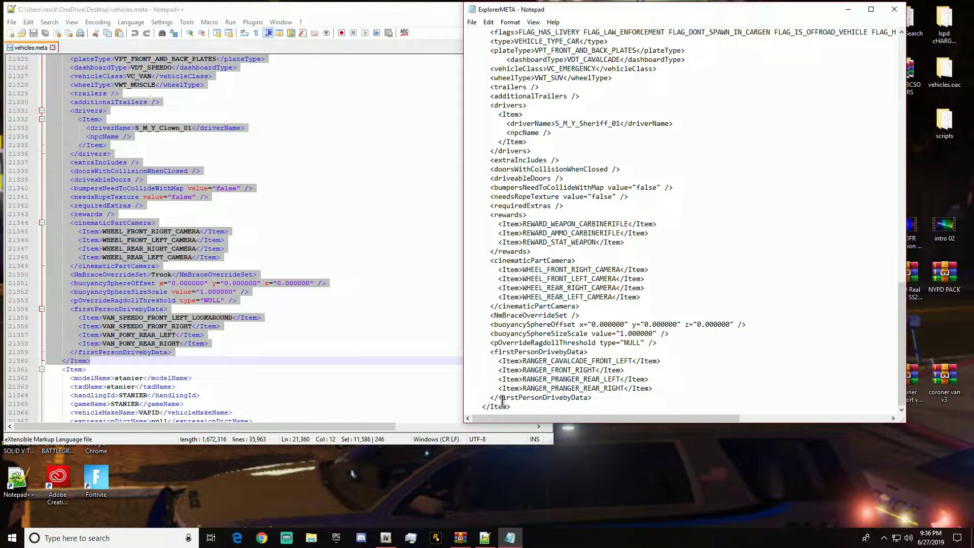
mouse_move(503, 407)
mouse_down()
mouse_move(598, 400)
mouse_move(507, 397)
mouse_move(507, 390)
mouse_move(494, 407)
mouse_up()
Step: Paste the ExplorerMETA text over the selected sheriff2 entry in vehicles.meta
right_click(168, 127)
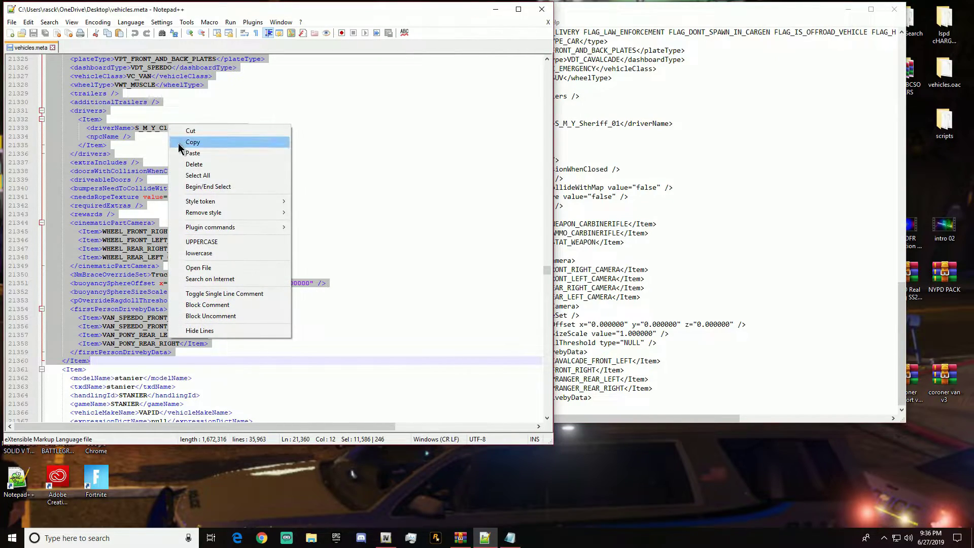
click(193, 153)
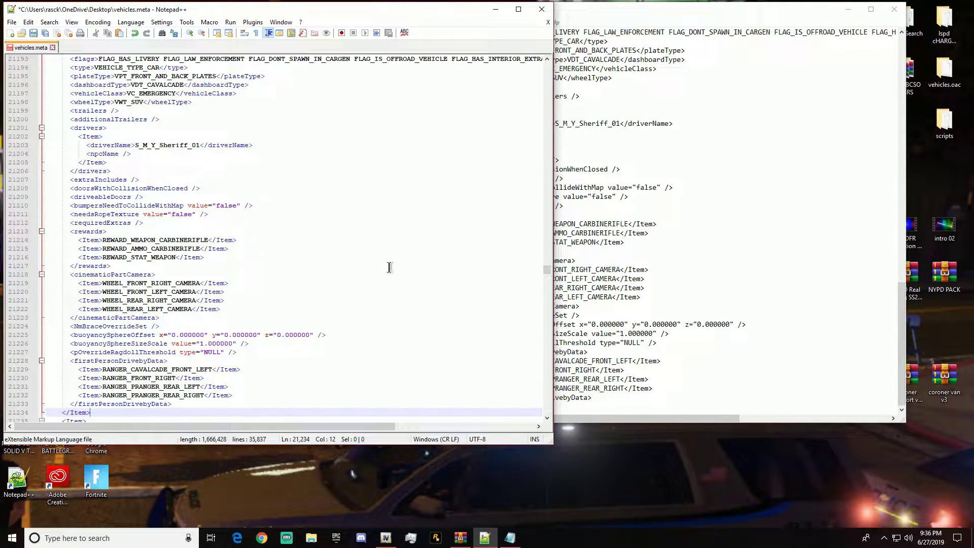
scroll(389, 268, up, 20)
scroll(226, 282, up, 9)
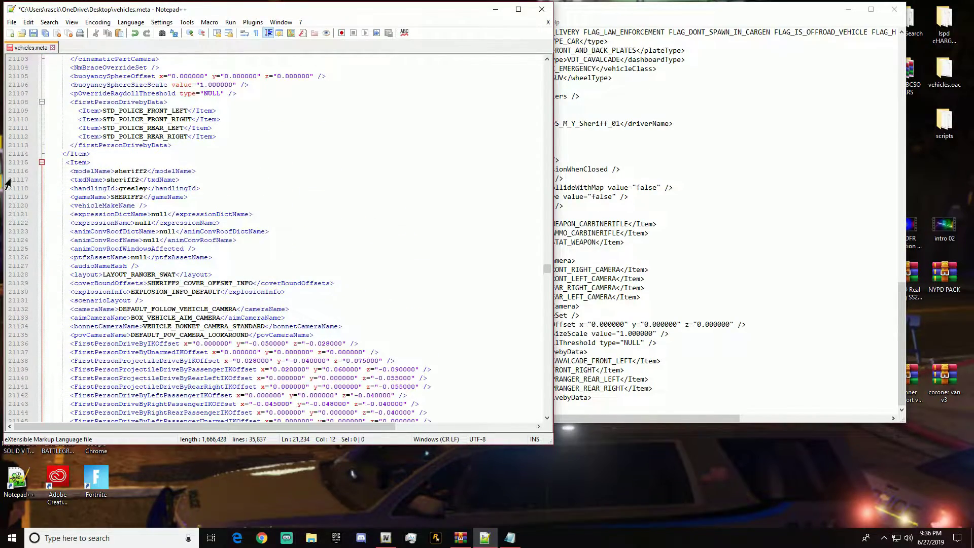
Step: Compare the gameName and vehicleMakeName lines against the ExplorerMETA notes
click(648, 254)
scroll(649, 254, up, 20)
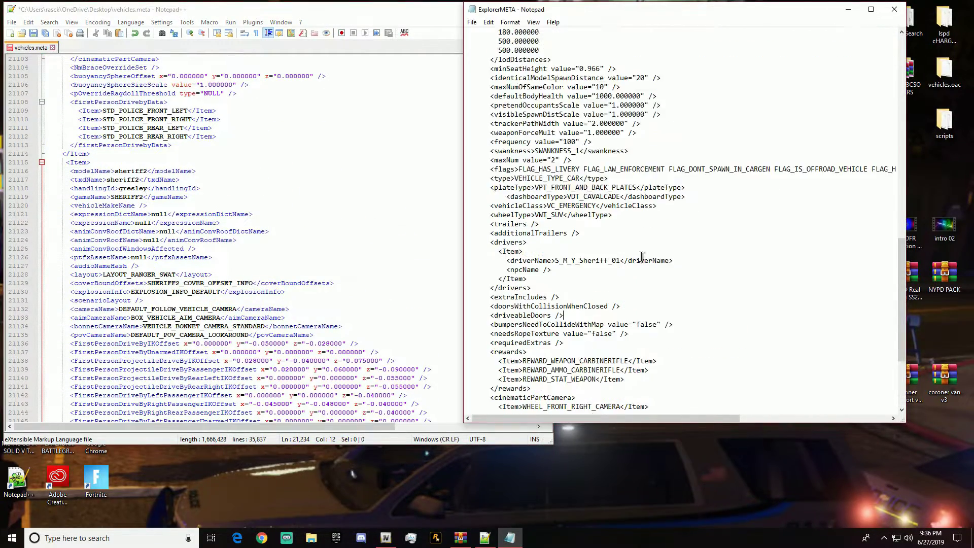
scroll(648, 254, up, 3)
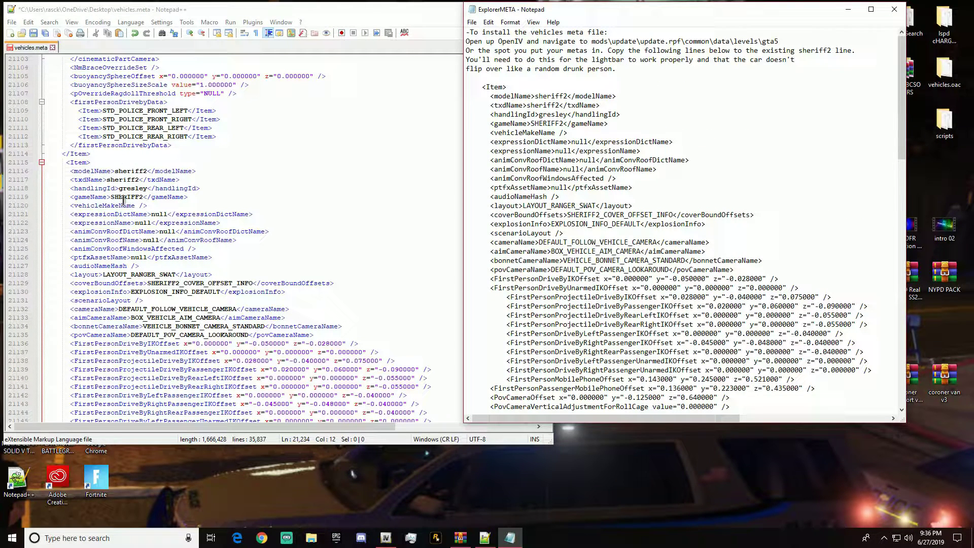
drag(538, 125, 588, 133)
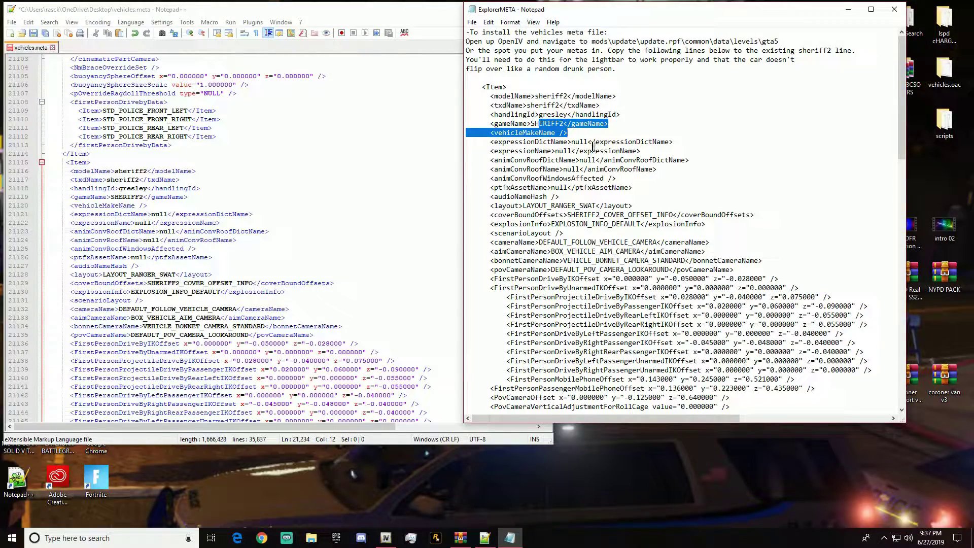
click(593, 149)
Step: Check the diffuseTint value in the notes against the pasted sheriff2 block
scroll(756, 306, down, 15)
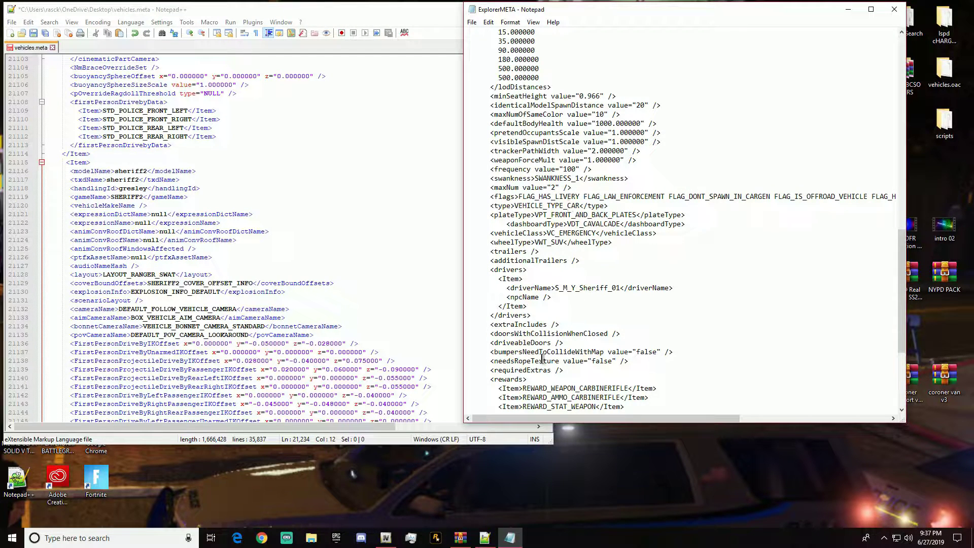
scroll(659, 190, down, 6)
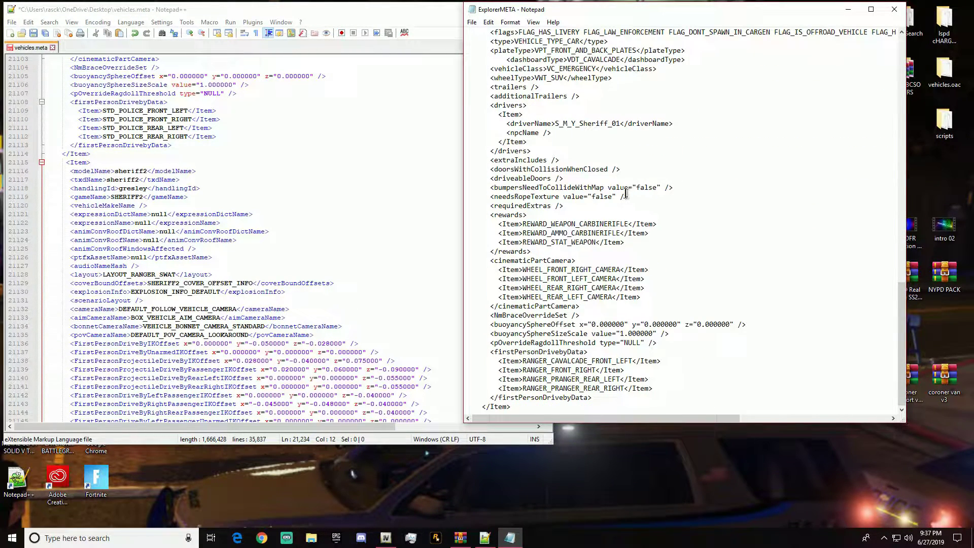
scroll(586, 358, up, 1)
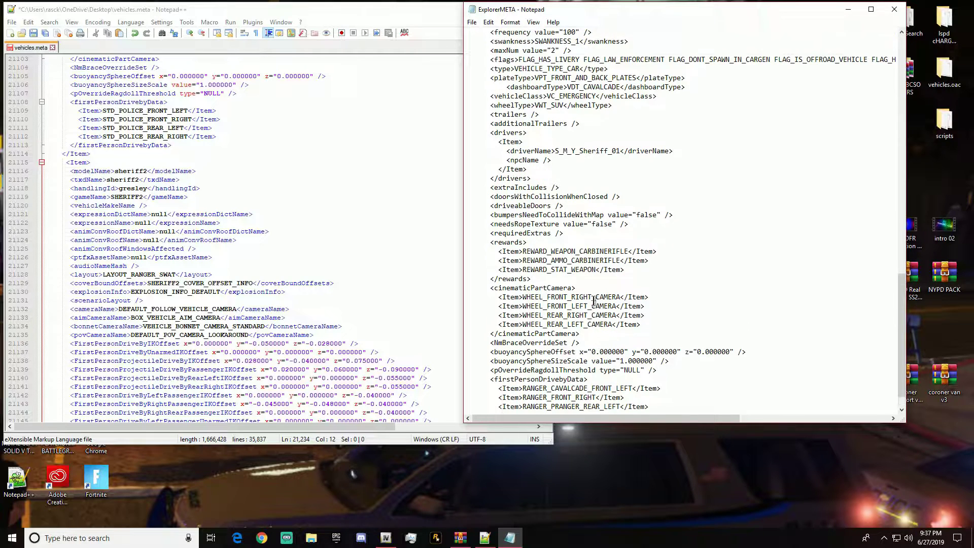
scroll(591, 269, up, 1)
scroll(573, 220, up, 6)
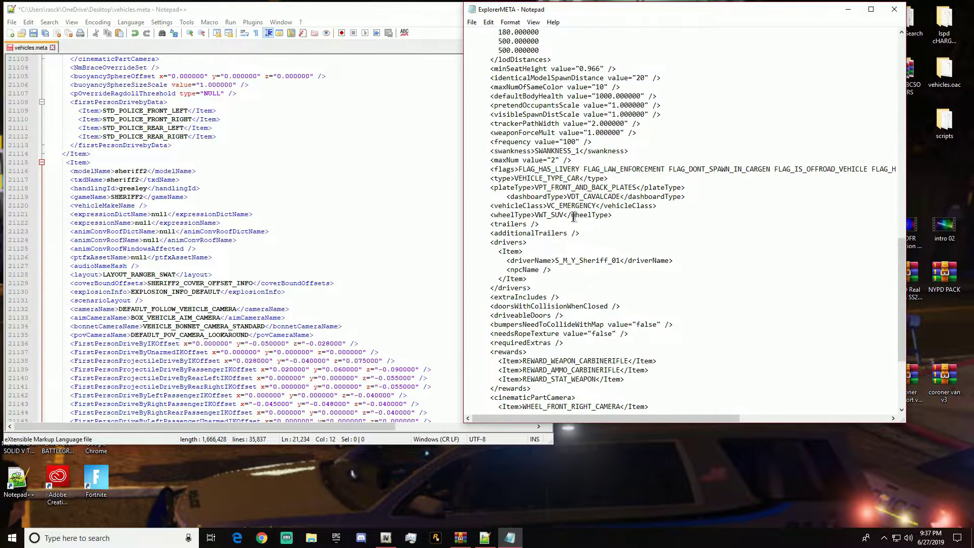
scroll(569, 213, up, 5)
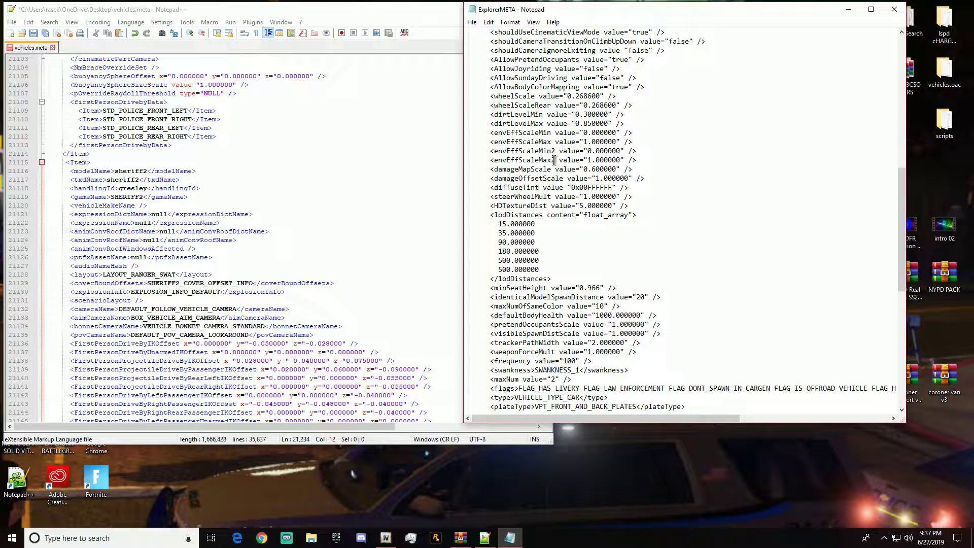
drag(496, 188, 615, 188)
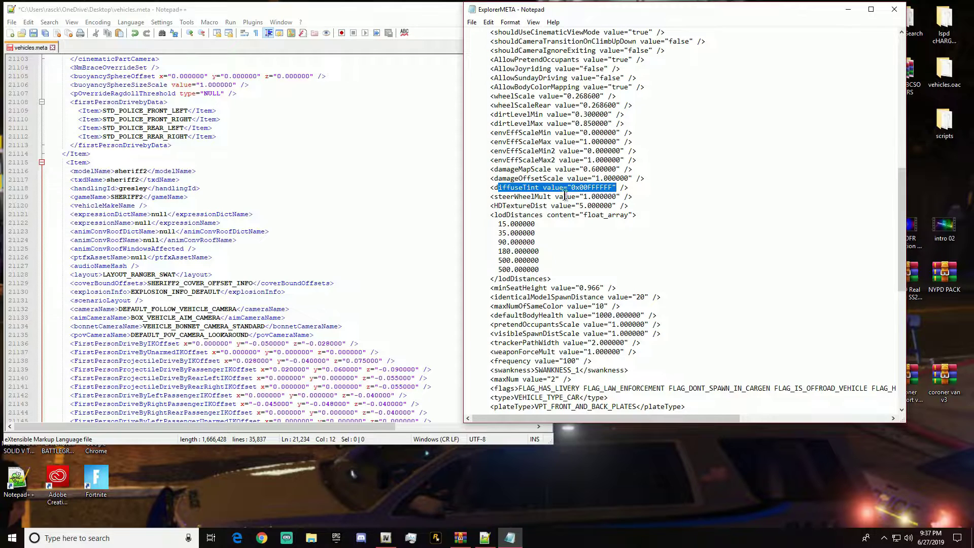
click(515, 180)
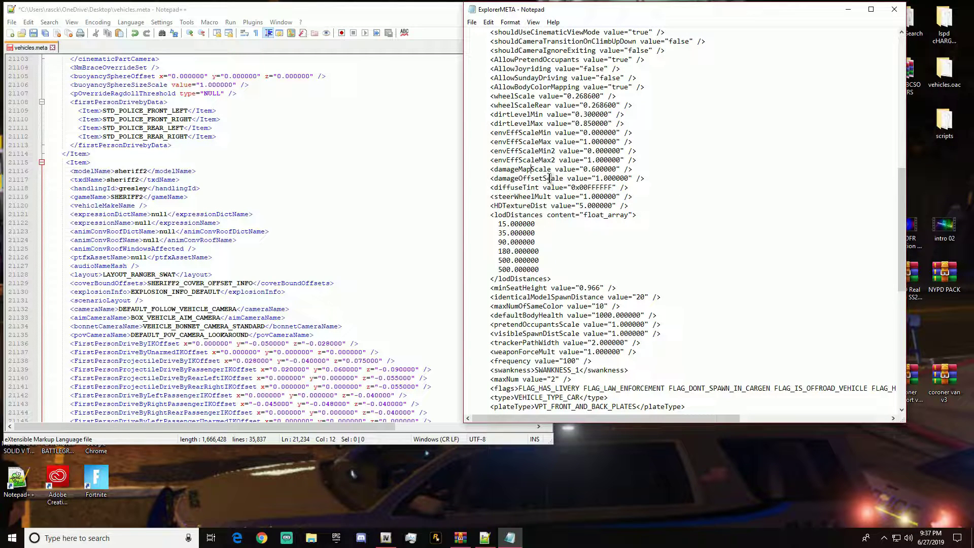
Step: Close the ExplorerMETA notes, save vehicles.meta when closing it, and exit Notepad++
click(894, 9)
mouse_move(484, 538)
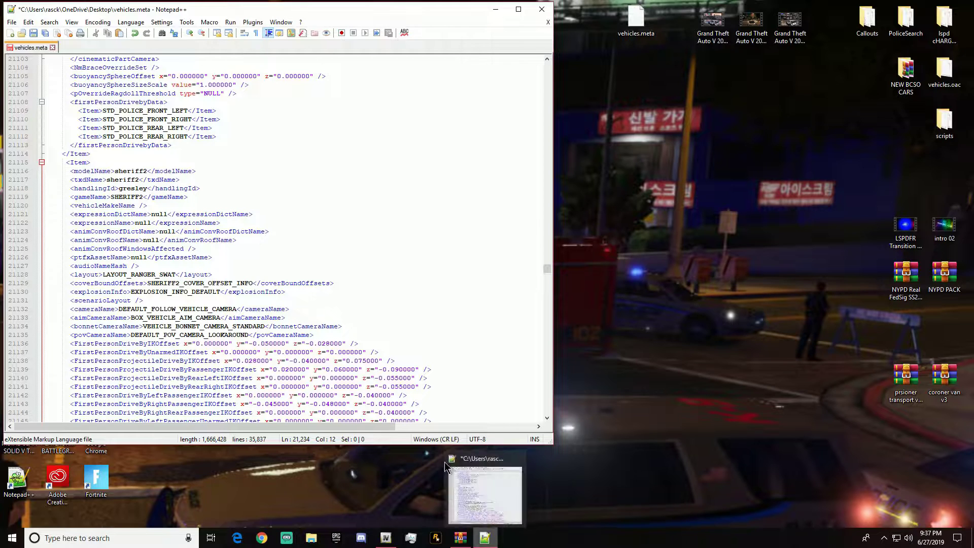
click(51, 48)
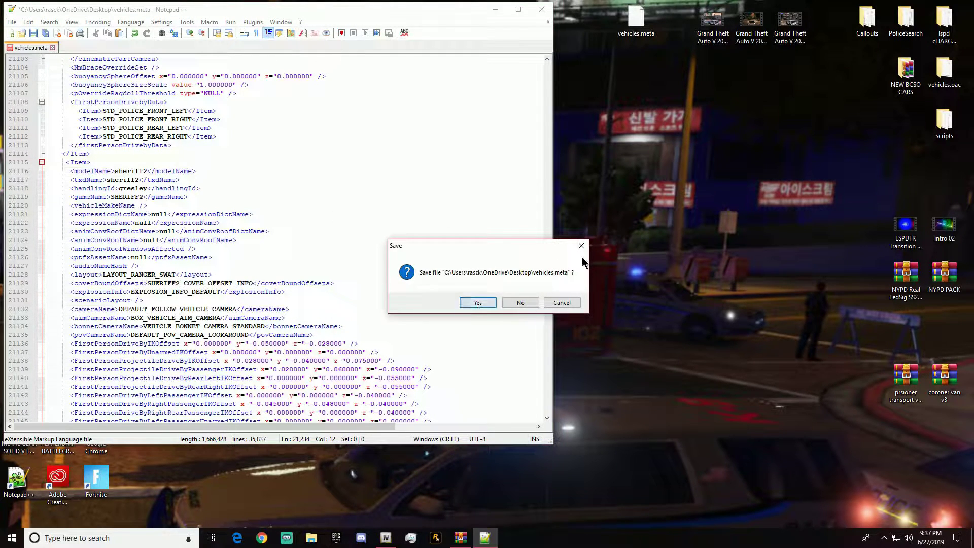
click(479, 305)
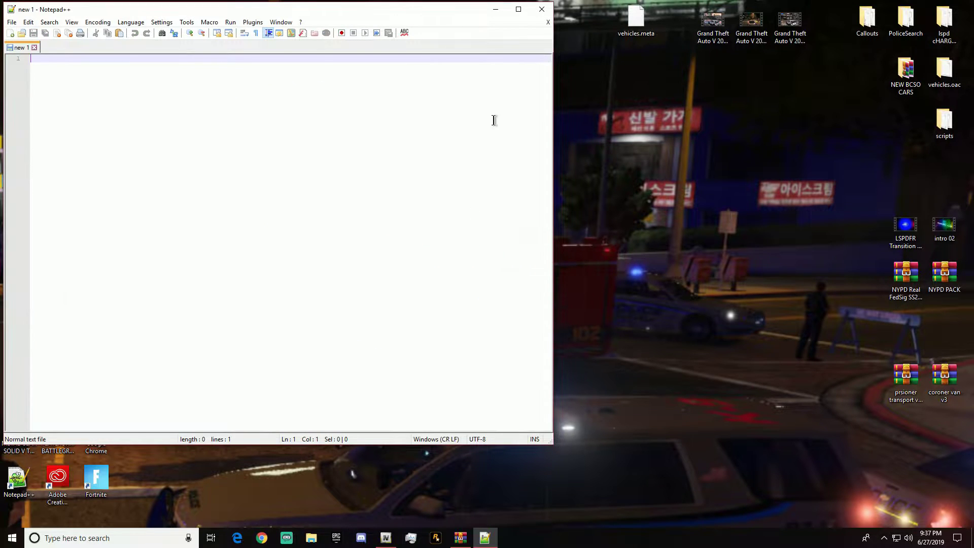
click(542, 10)
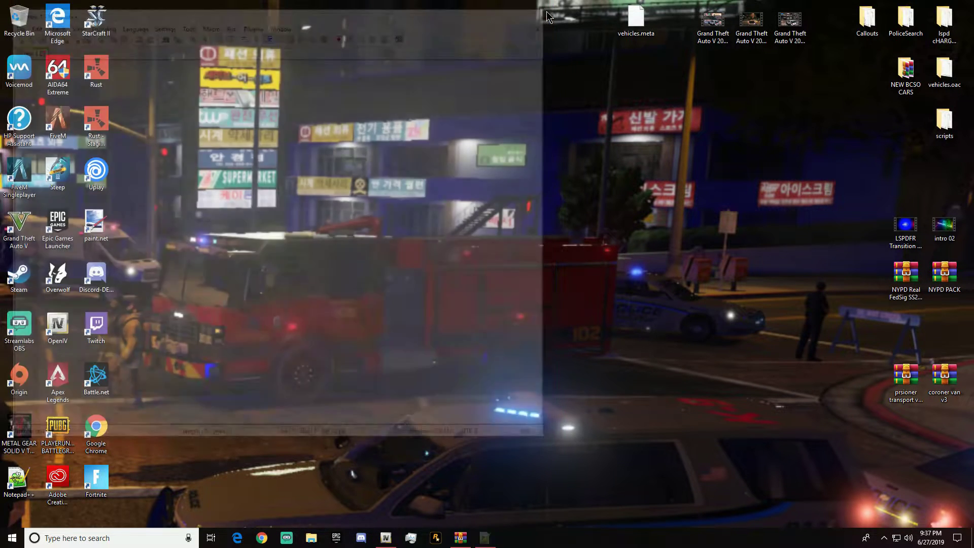
Step: Drop the edited desktop vehicles.meta into update.rpf's common\data, exit Edit mode, and close OpenIV
click(385, 538)
drag(372, 38, 205, 11)
drag(642, 28, 467, 272)
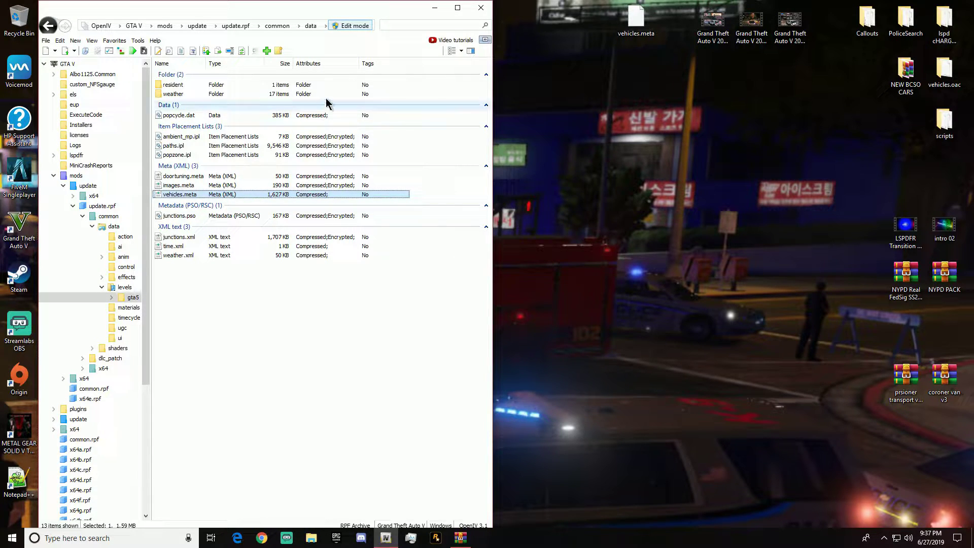
click(369, 23)
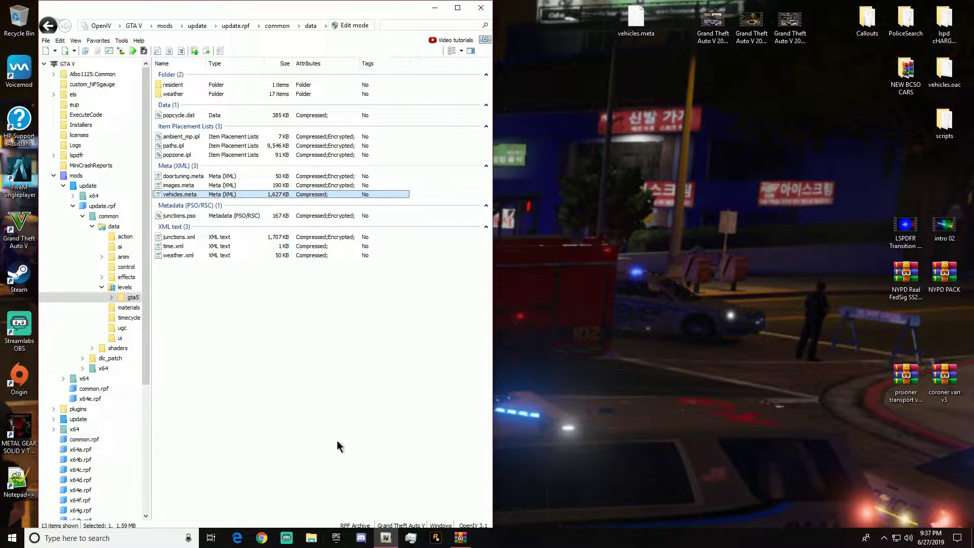
click(484, 7)
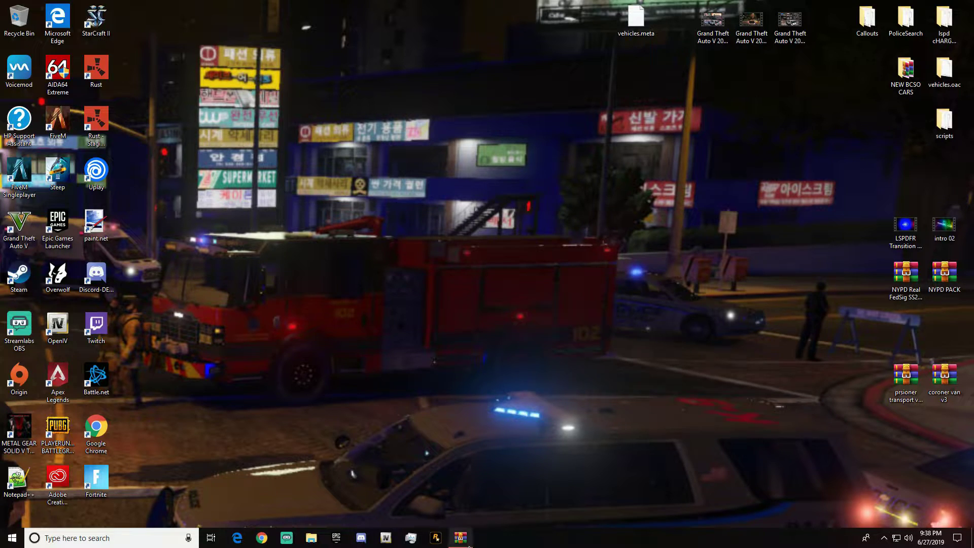
Step: Close the WinRAR archive window and launch Grand Theft Auto V from its desktop shortcut
click(468, 543)
click(903, 17)
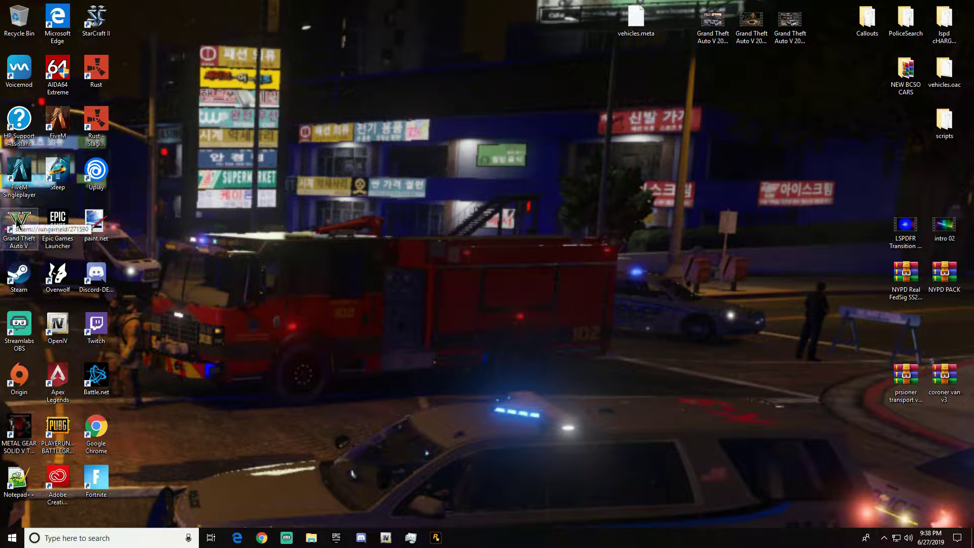
double_click(16, 225)
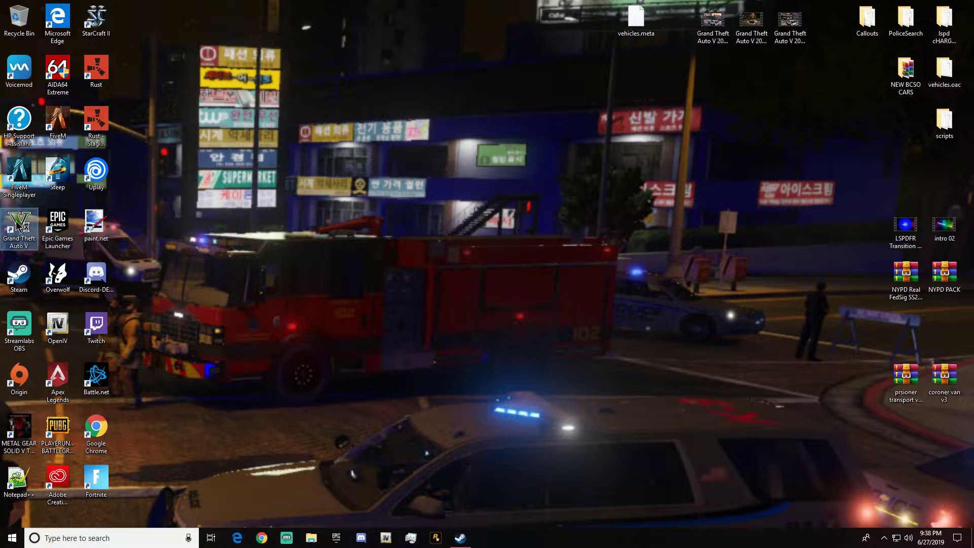